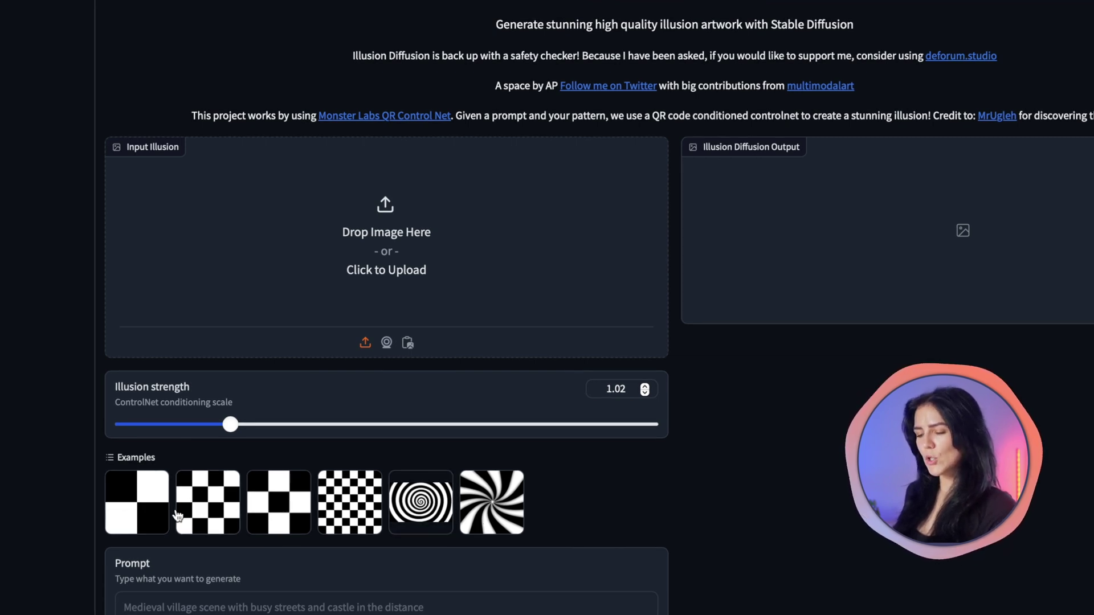
- Load the checkerboard example as the input pattern and set illusion strength to 1
left_click(273, 512)
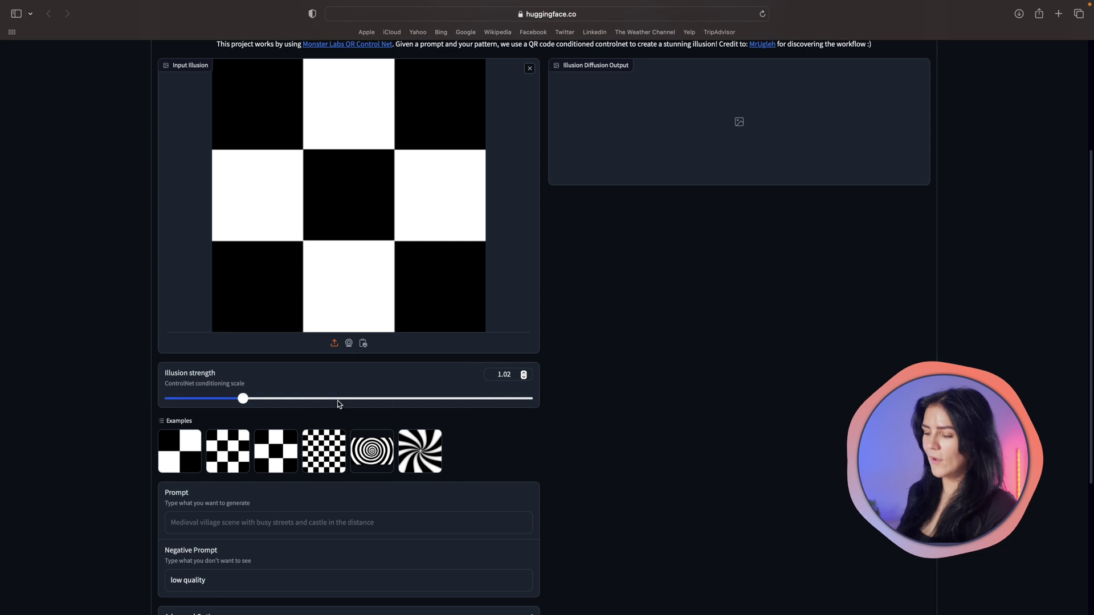
left_click_drag(244, 402, 252, 401)
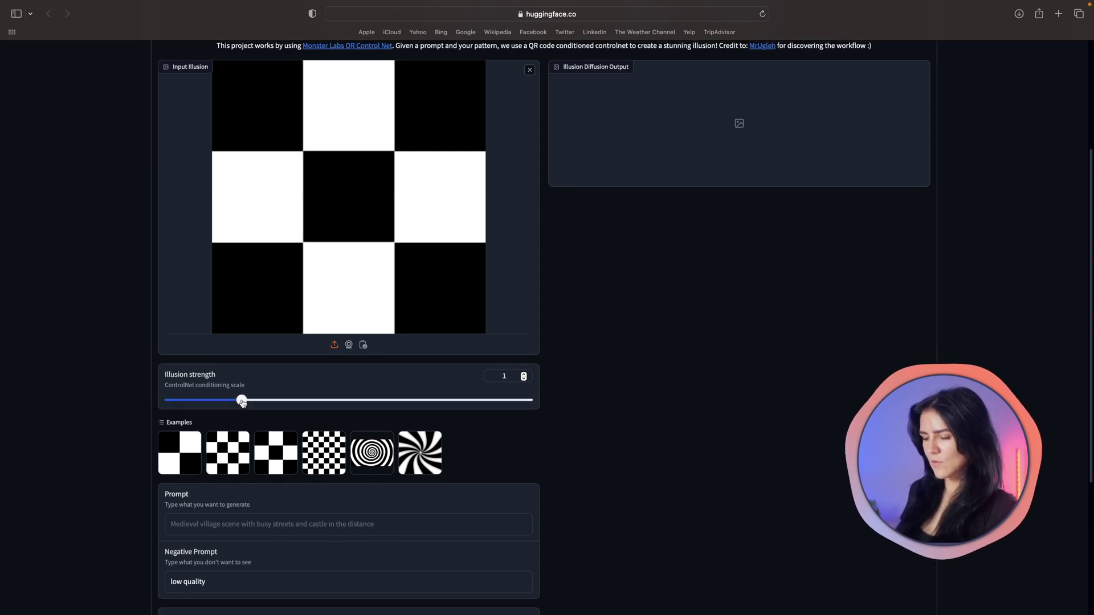
scroll(242, 402, "down", 3)
scroll(246, 404, "down", 1)
- Enter the prompt 'New York City skyline at sunset' and generate the illusion
left_click(245, 407)
type("New York City skyline at sunset")
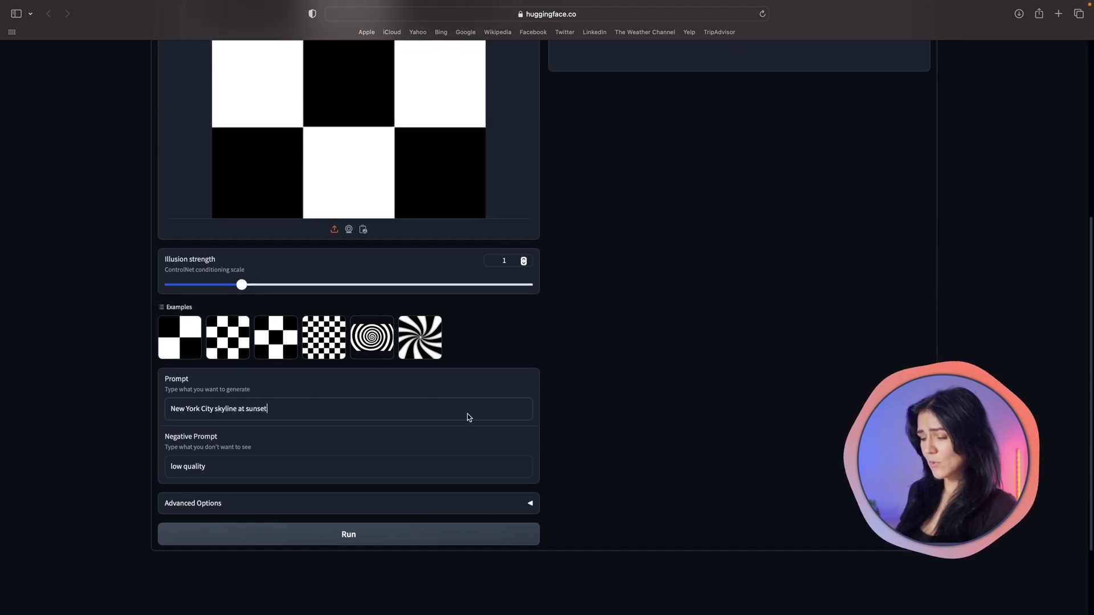
scroll(468, 417, "down", 2)
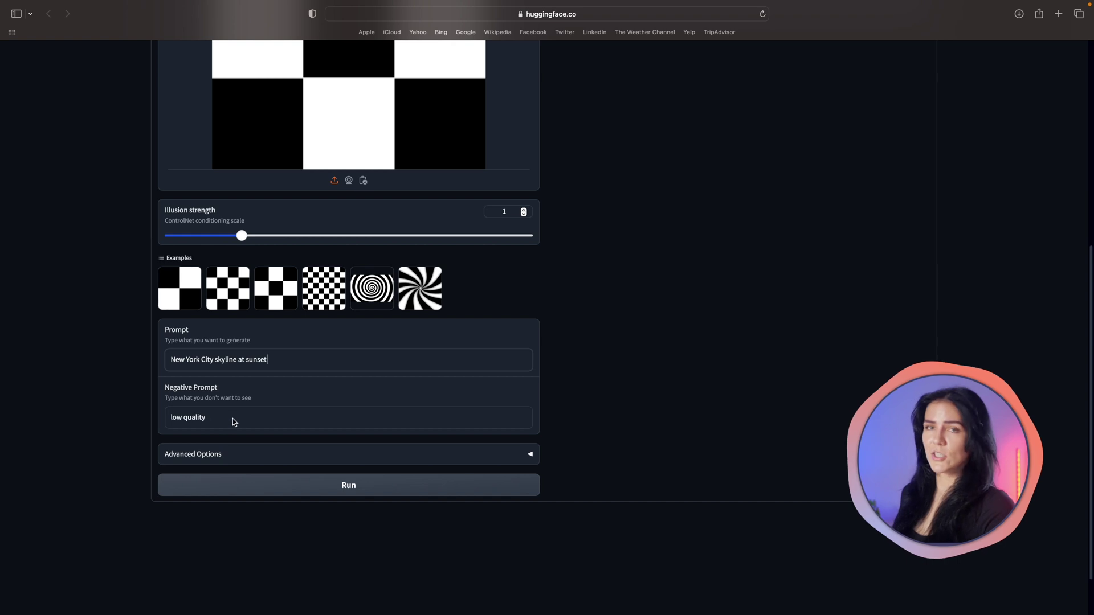
left_click(348, 485)
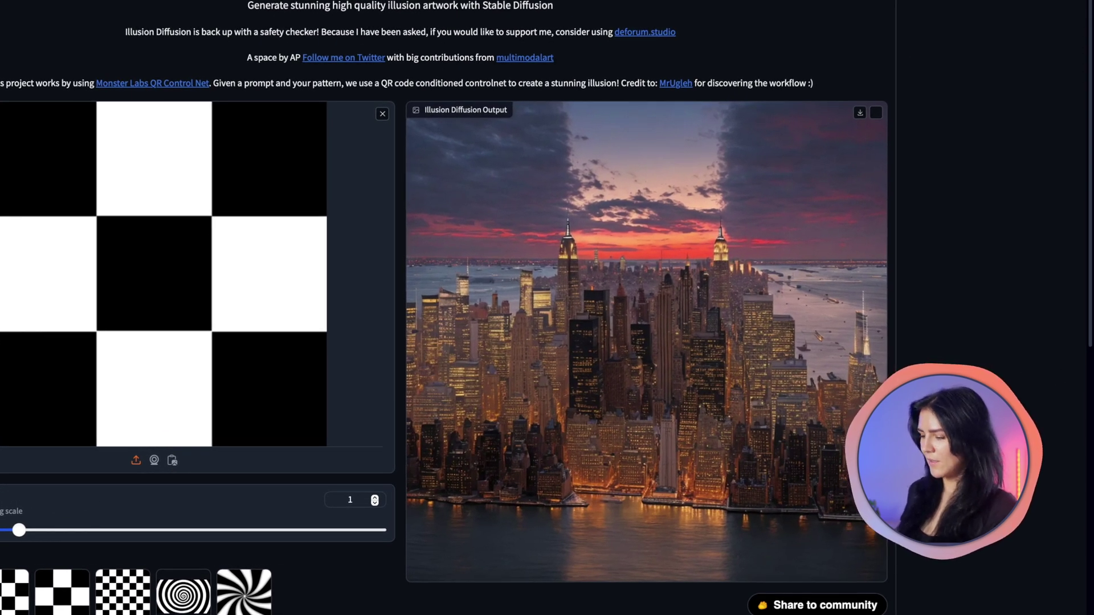
scroll(1023, 368, "down", 1)
- Generate the skyline with the spiral pattern, then switch the input to the larger checkerboard
left_click(188, 568)
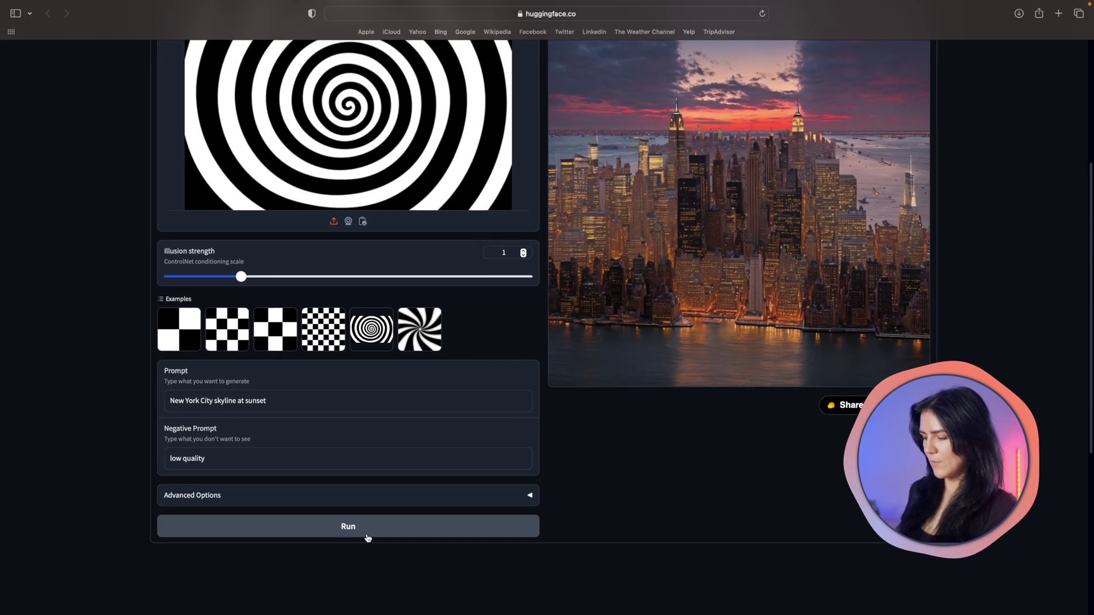
left_click(367, 526)
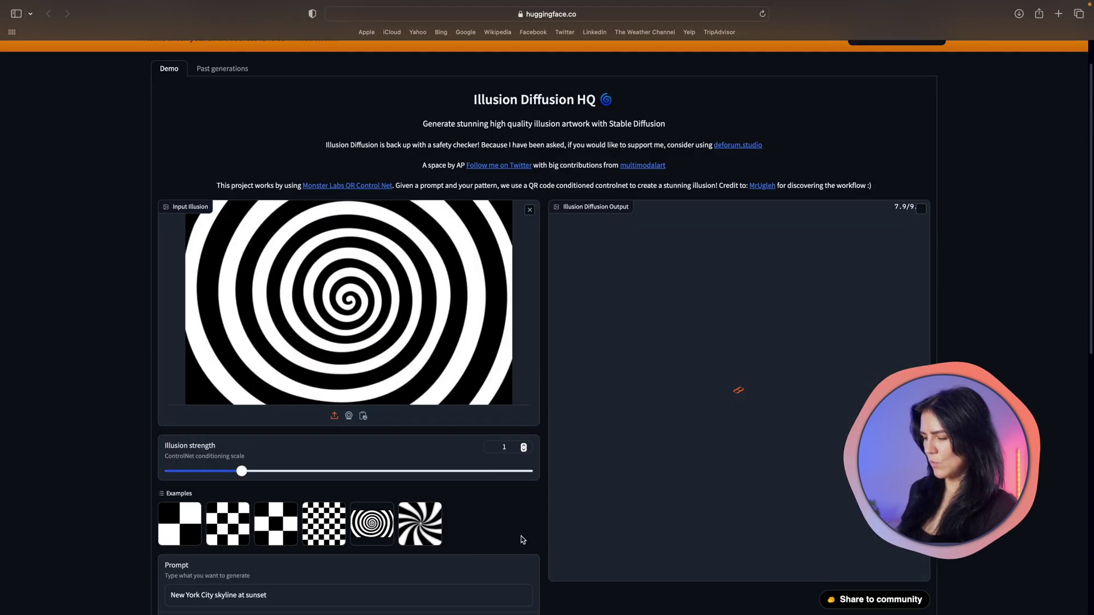
scroll(523, 540, "down", 2)
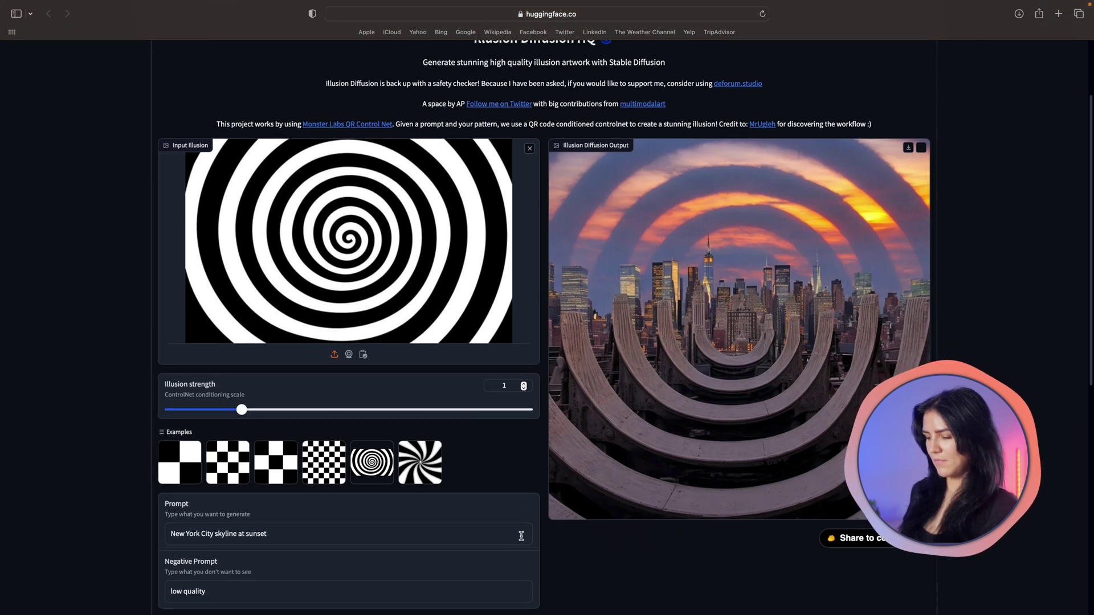
scroll(638, 334, "up", 1)
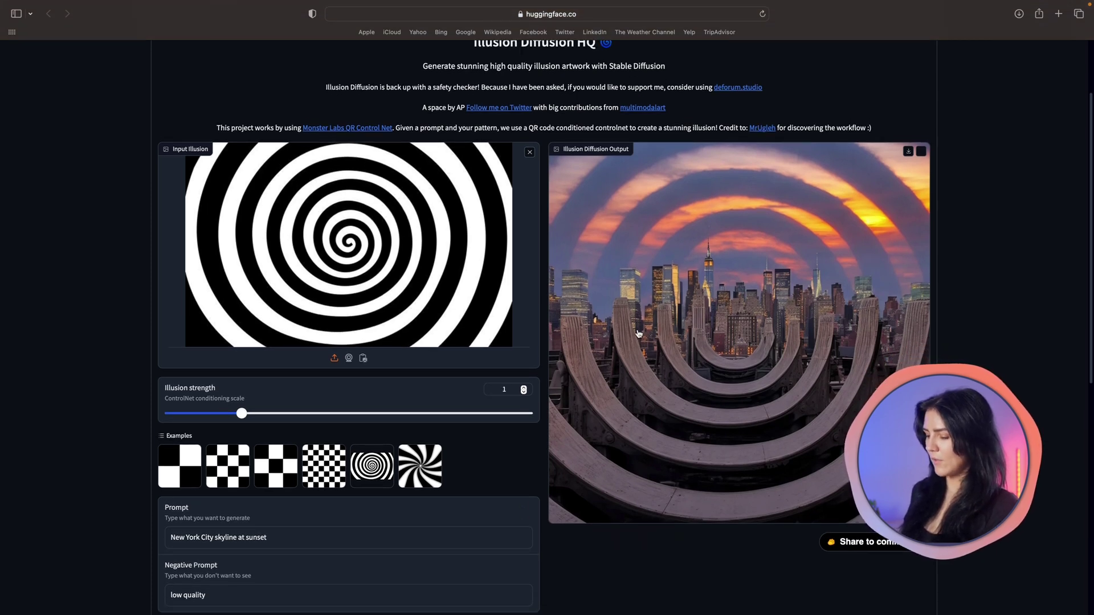
left_click(222, 470)
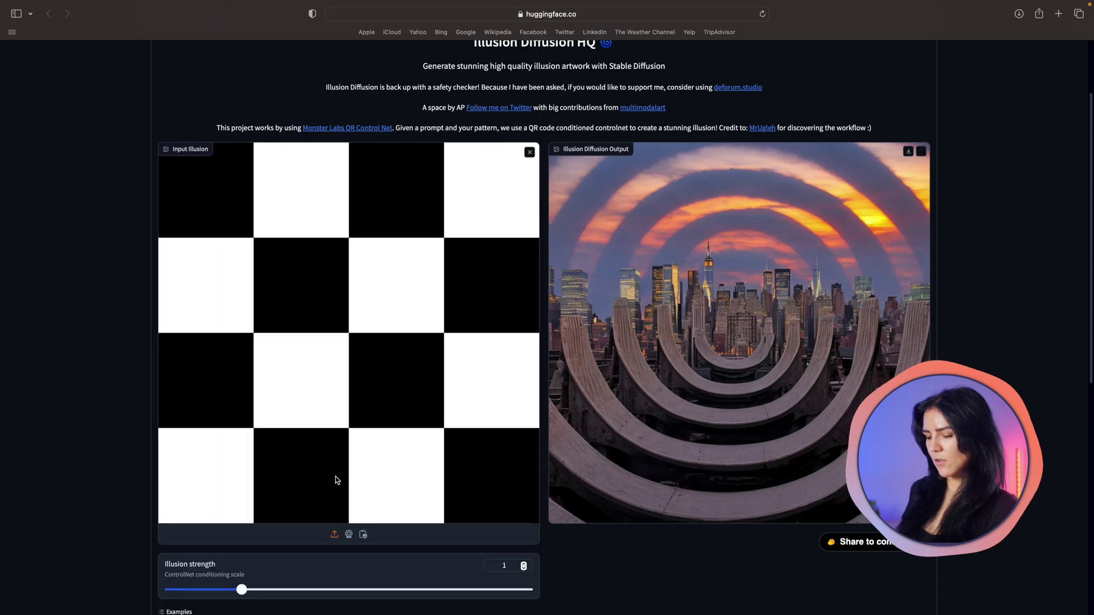
scroll(349, 481, "down", 8)
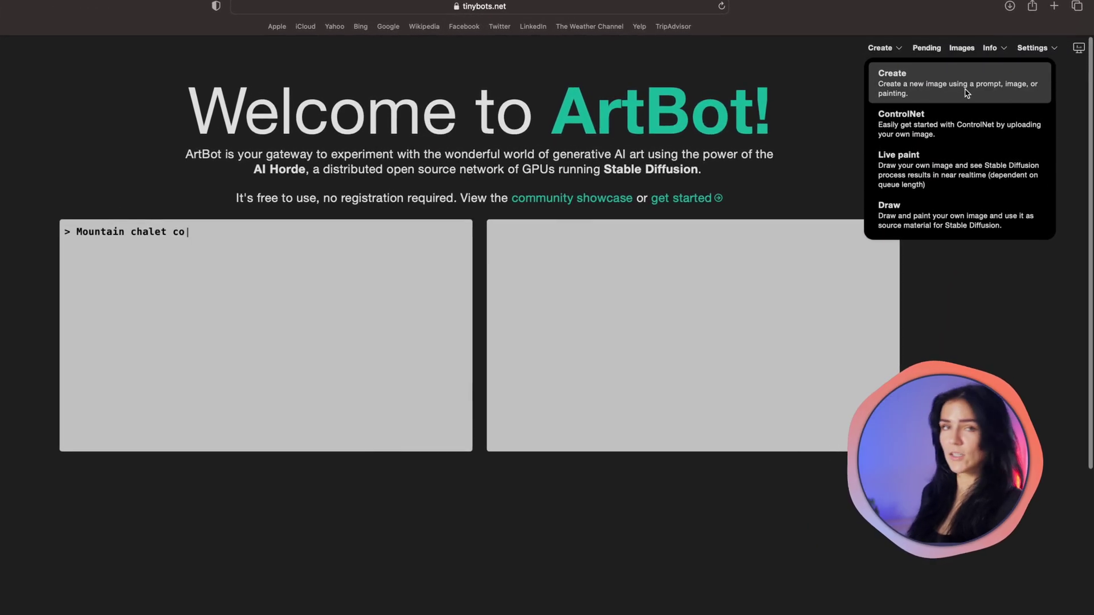
- Paste the autumn cabin prompt on the Create page and request 2 images
left_click(963, 93)
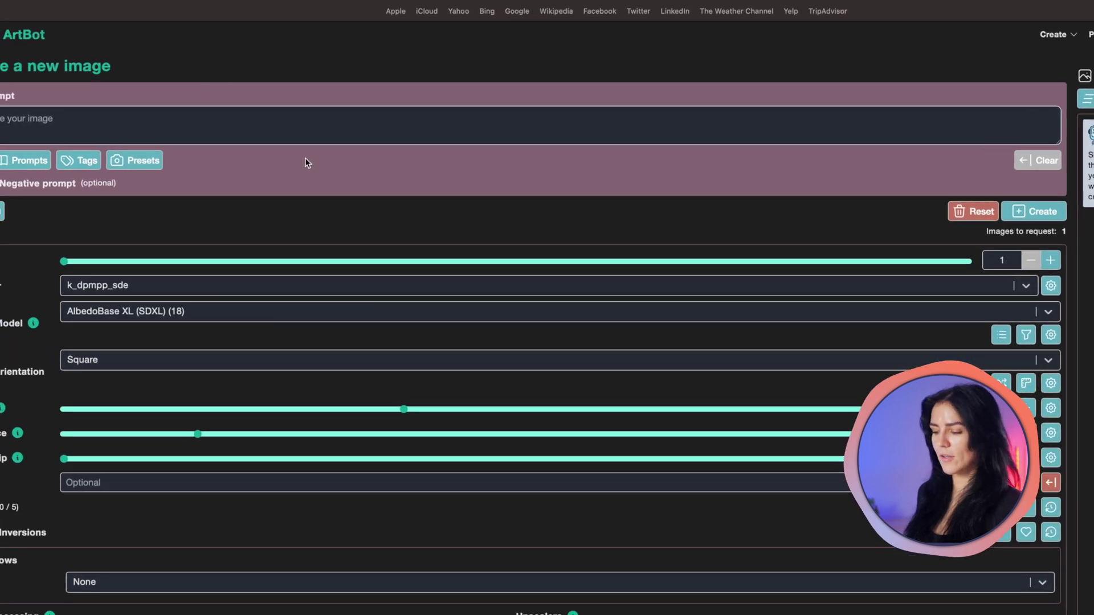
key("super+v")
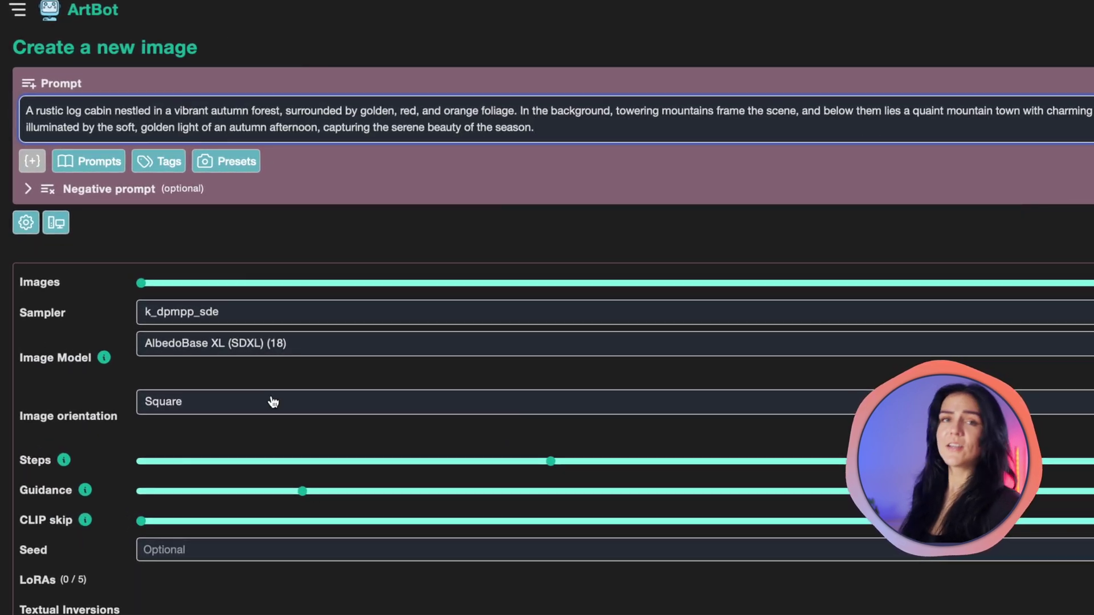
scroll(273, 402, "down", 2)
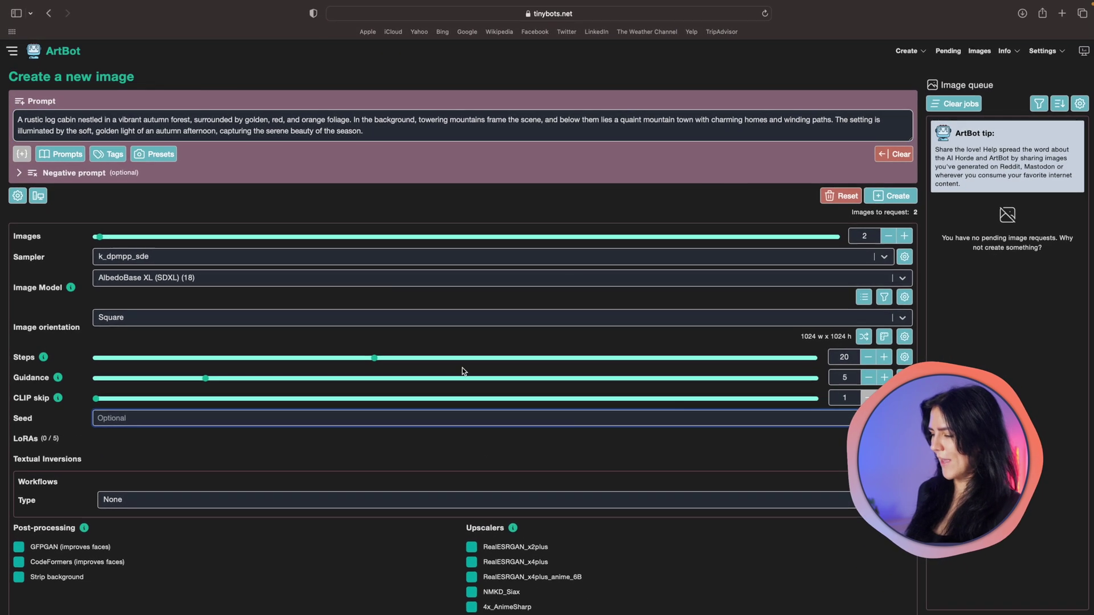
left_click(887, 196)
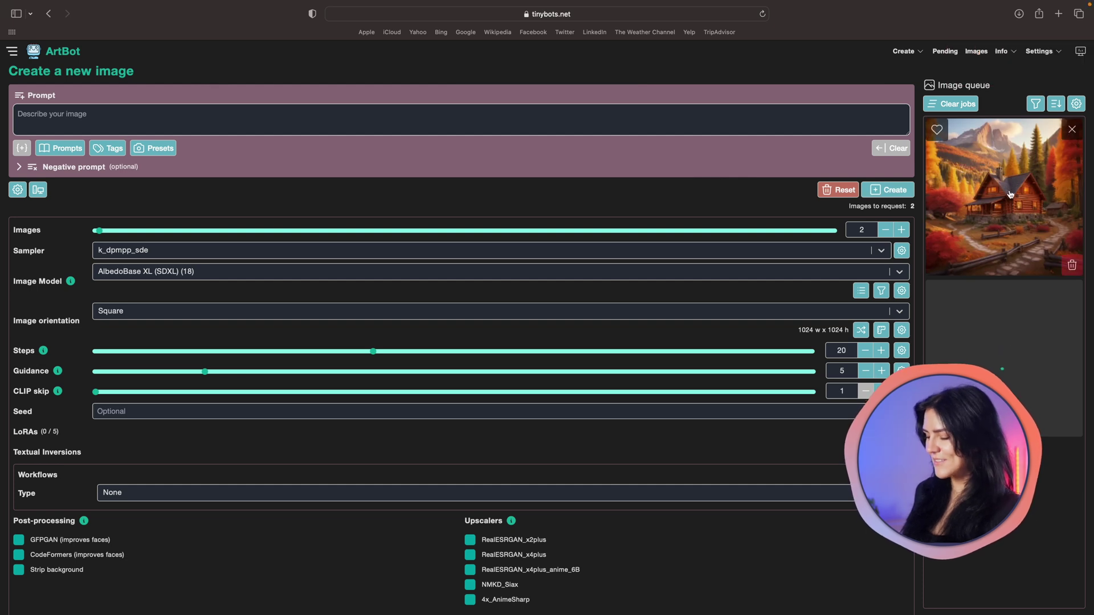
- View both generated cabin images full size and bring up the sampler list
left_click(1009, 195)
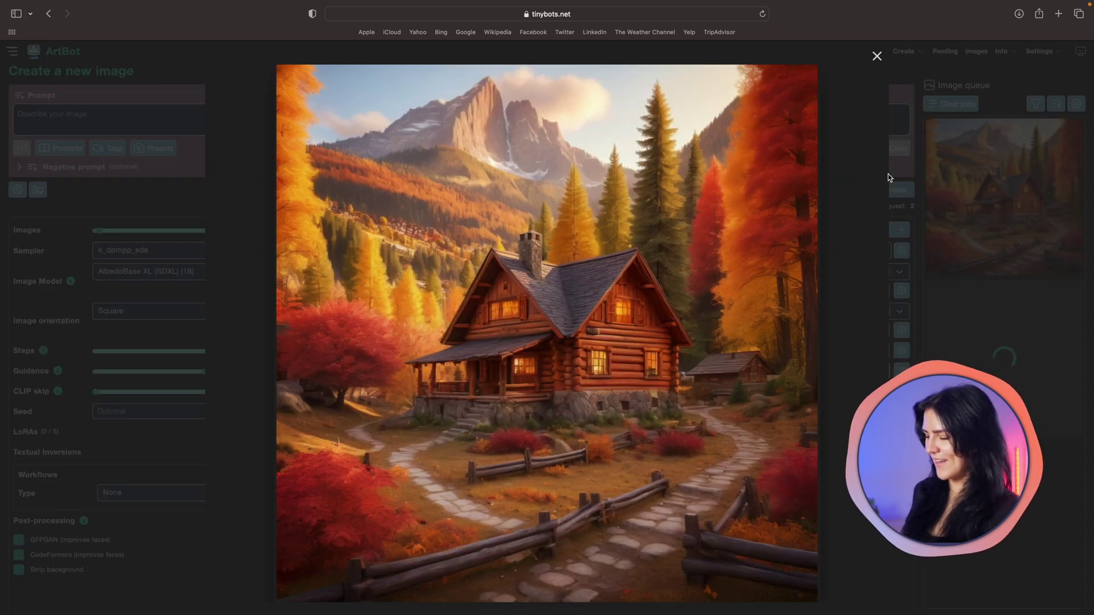
left_click(875, 57)
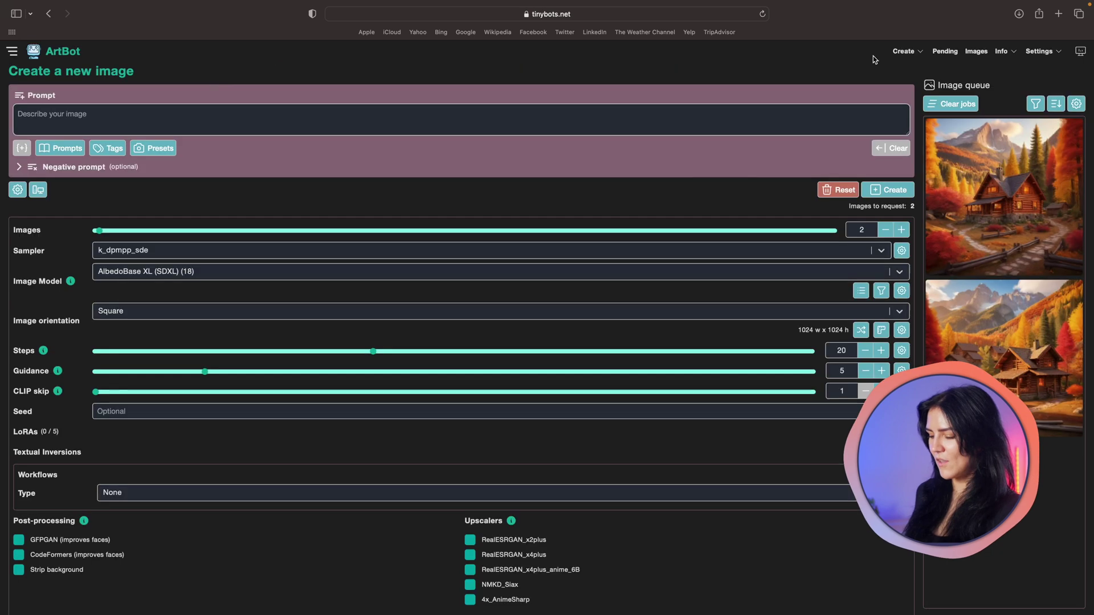
left_click(979, 393)
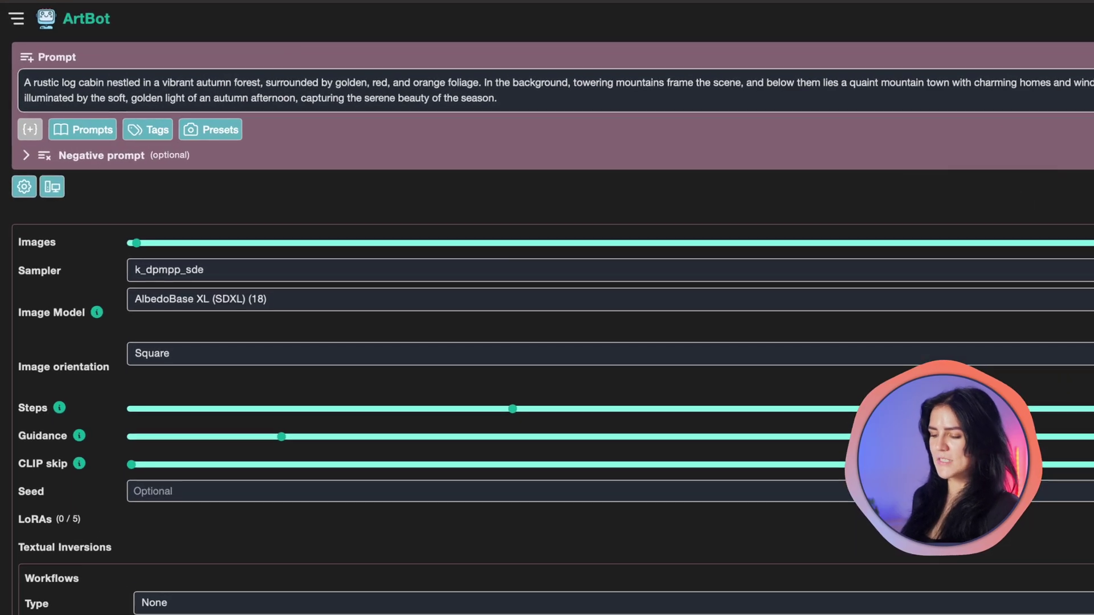
left_click(136, 270)
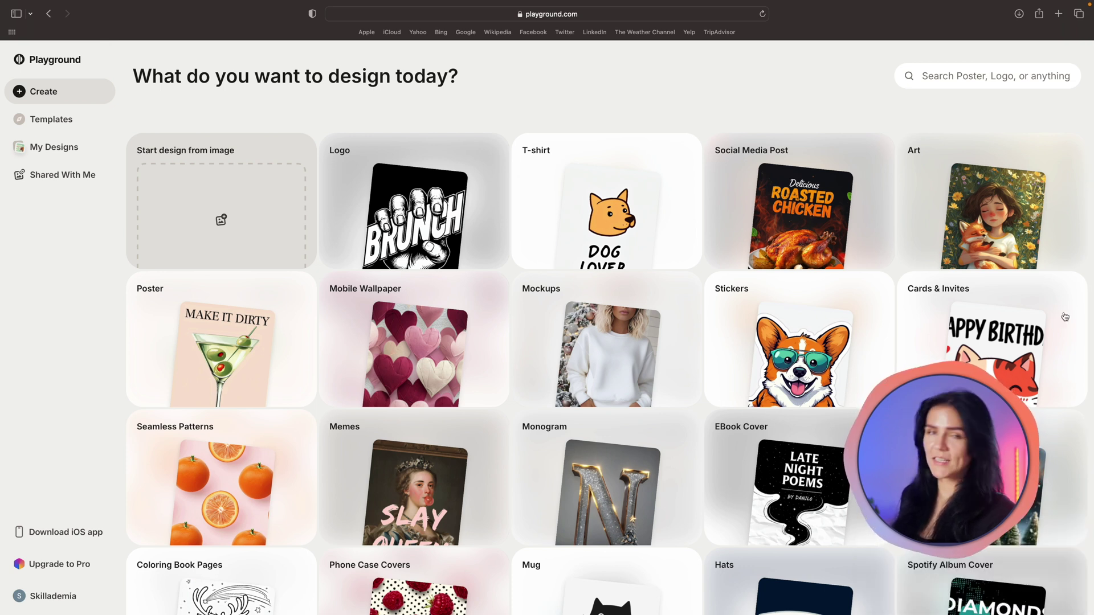
- Open the Social Media Post templates and choose the burger template
scroll(1061, 318, "down", 5)
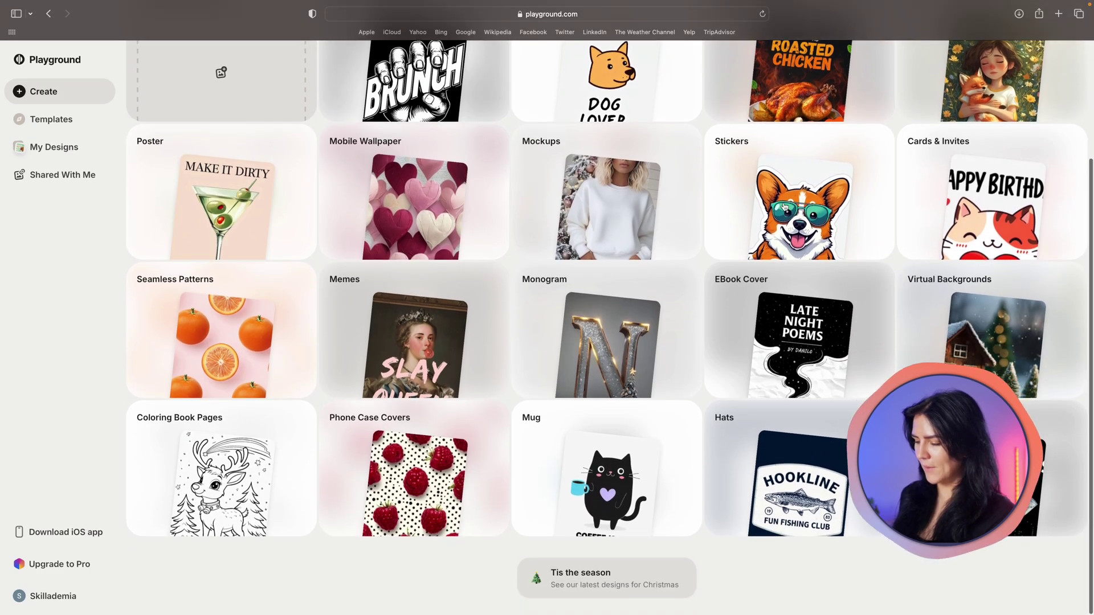
scroll(784, 207, "up", 5)
left_click(784, 206)
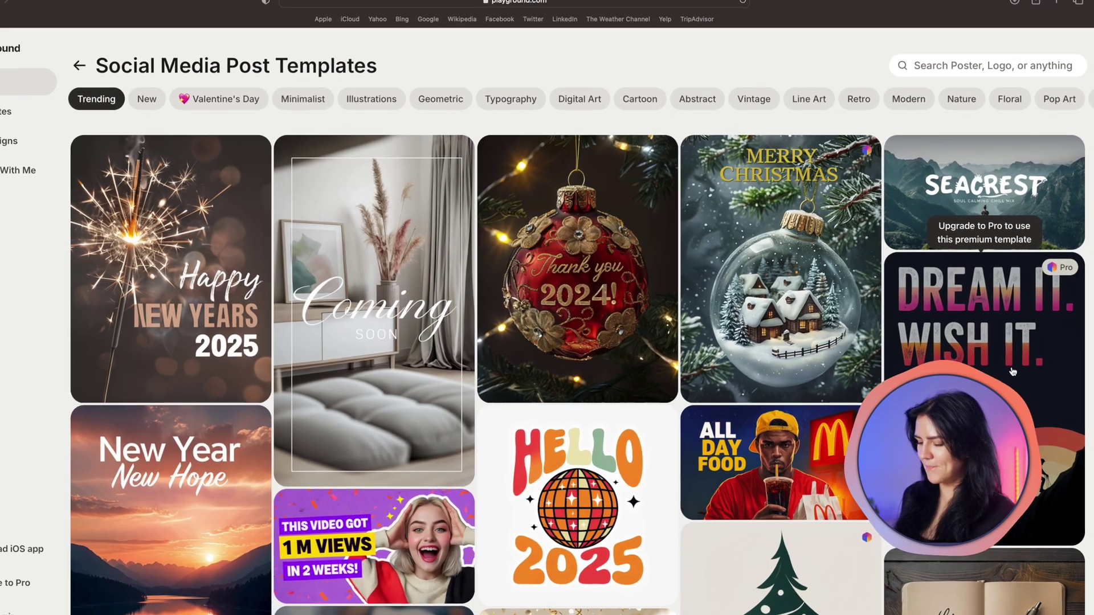
scroll(844, 411, "down", 10)
scroll(827, 420, "down", 5)
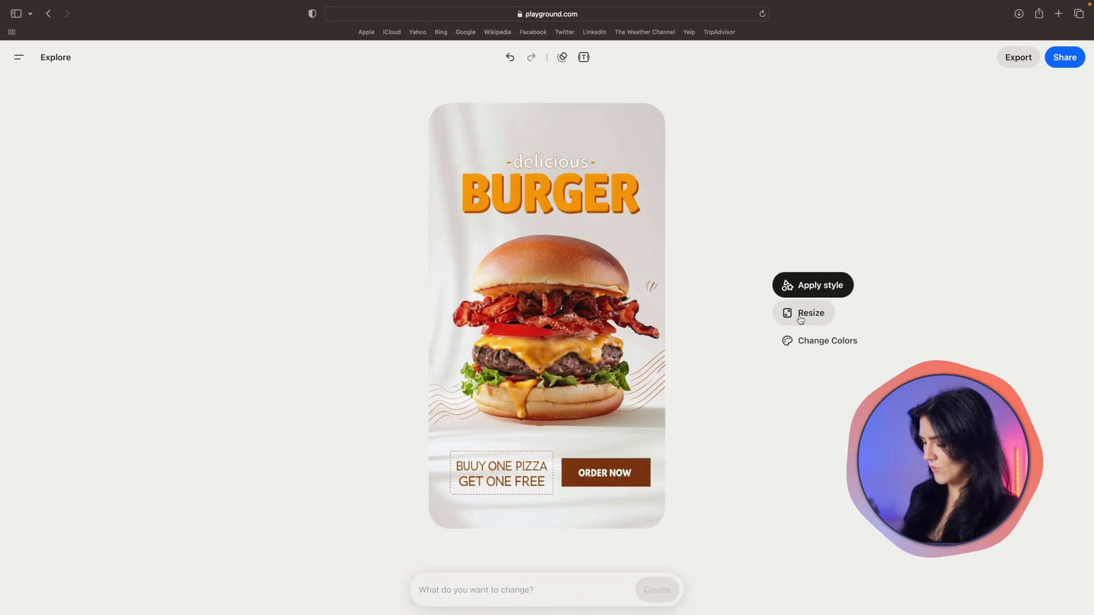
- Resize the burger post to 1:1 and recolour it with the Mossy Earth palette
left_click(812, 319)
left_click(813, 321)
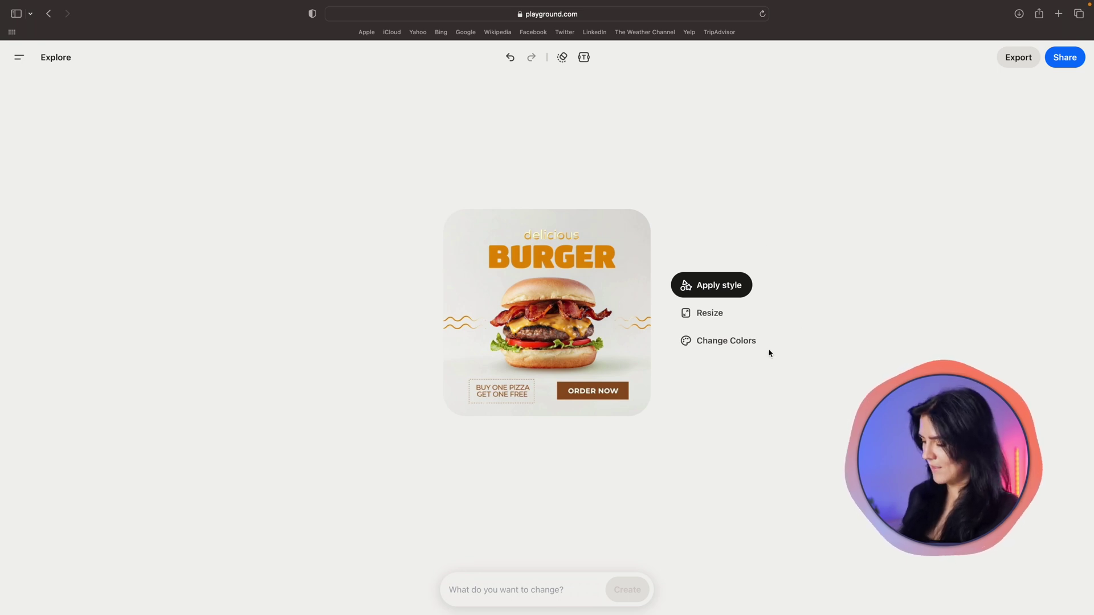
left_click(724, 341)
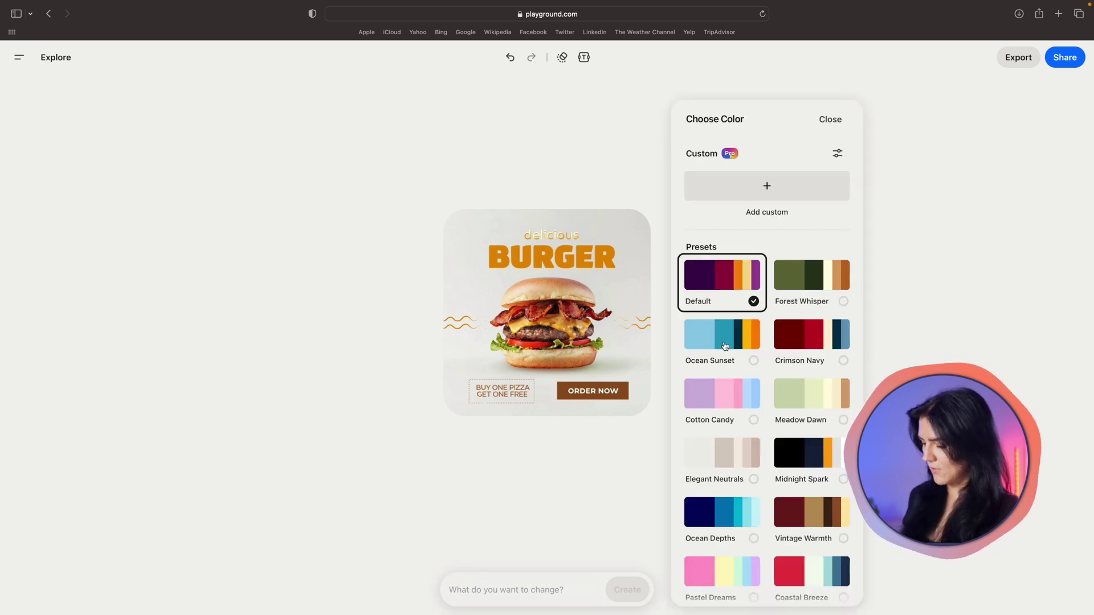
scroll(724, 346, "down", 15)
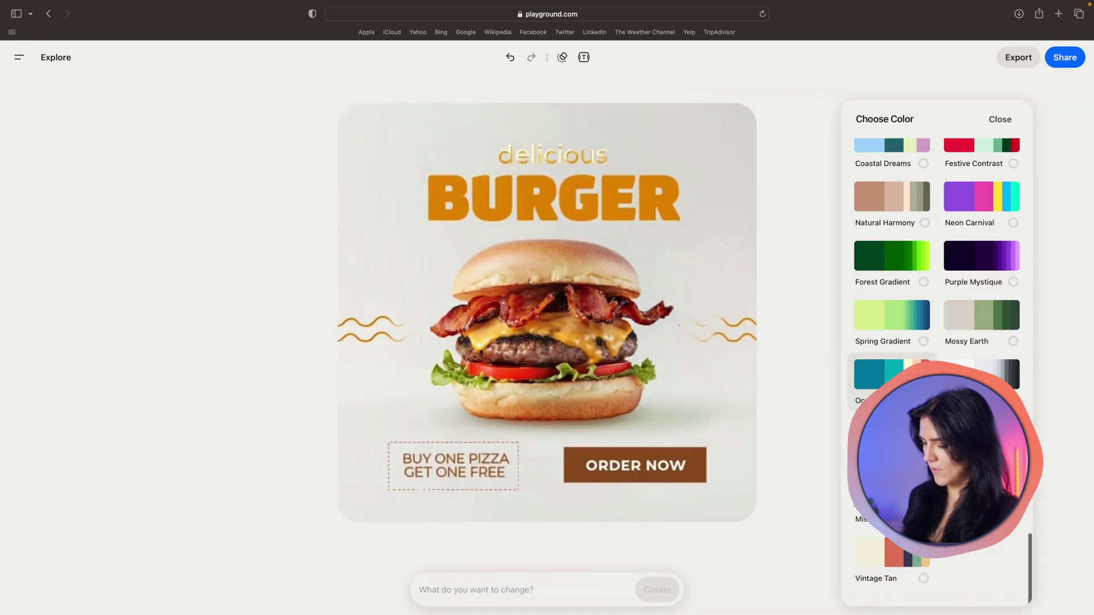
left_click(1013, 341)
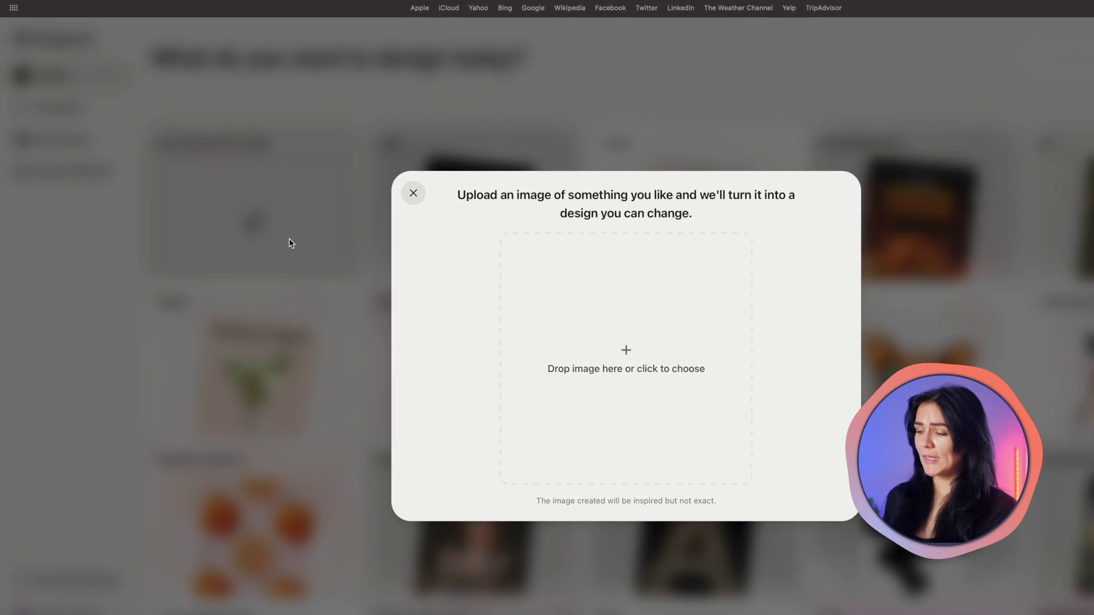
- Upload the coffee PNG as the starting image for a new design
left_click(654, 356)
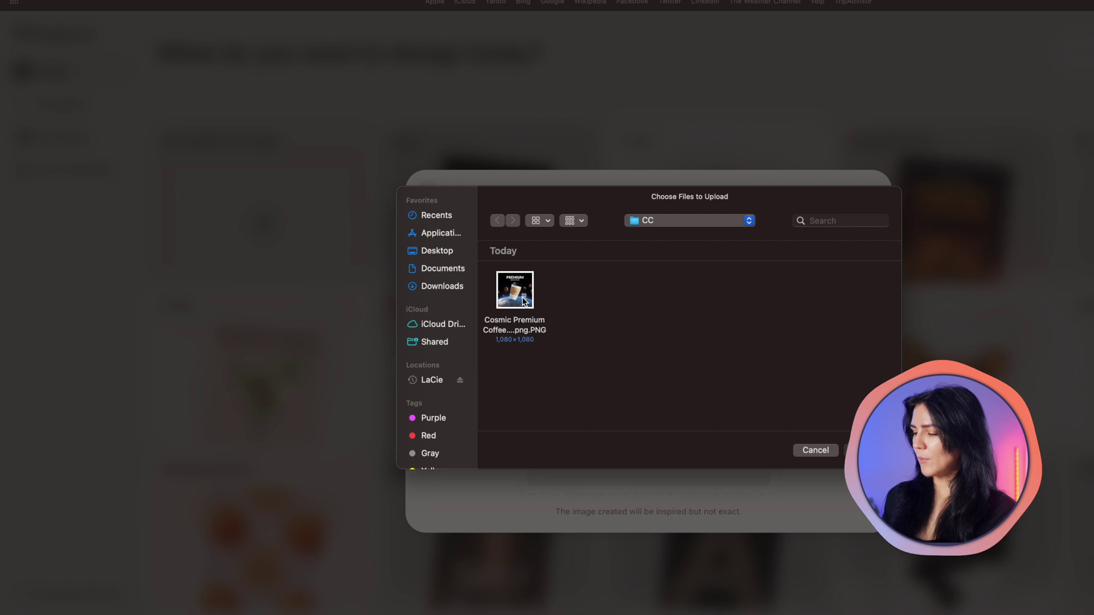
left_click(518, 305)
left_click(840, 442)
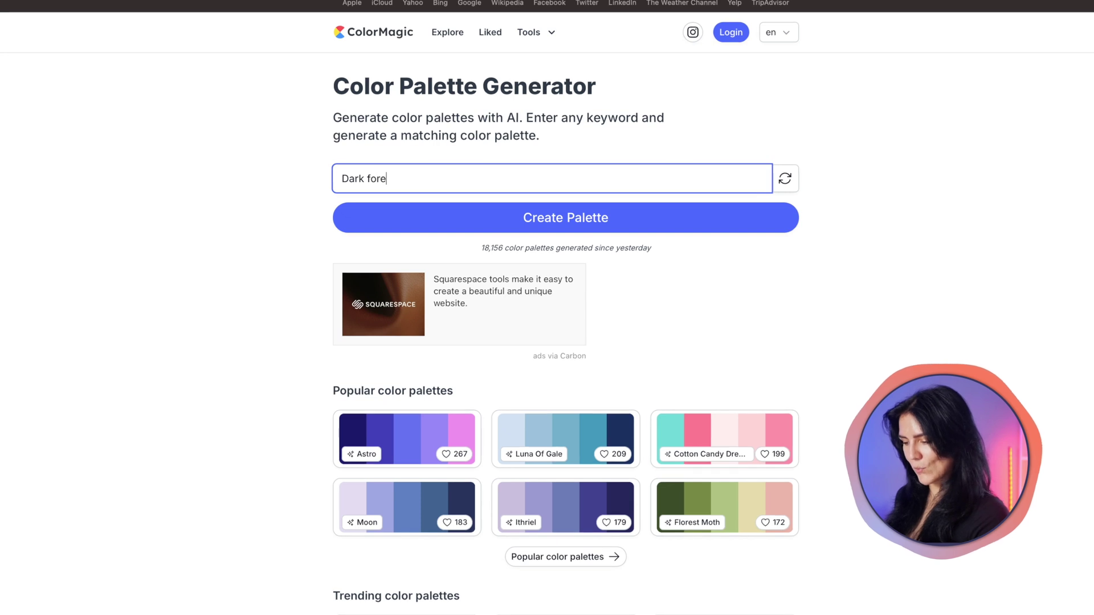
- Create a palette from the 'dark forest' keyword, producing the five-colour Envy Greens set
left_click(535, 225)
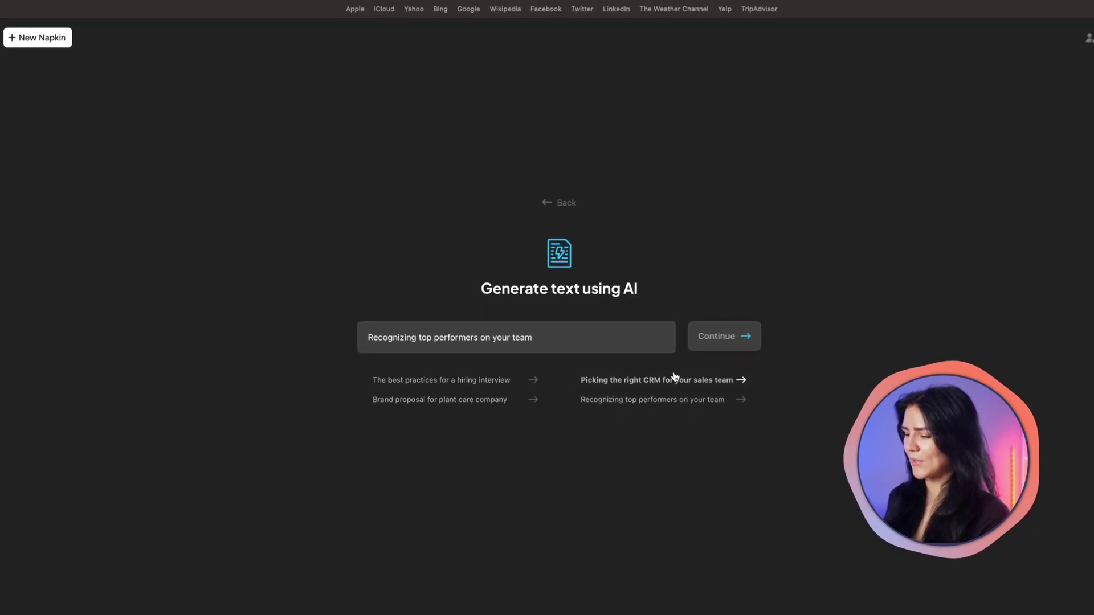
- Use the 'Recognizing top performers on your team' prompt to have AI write the document
left_click(664, 324)
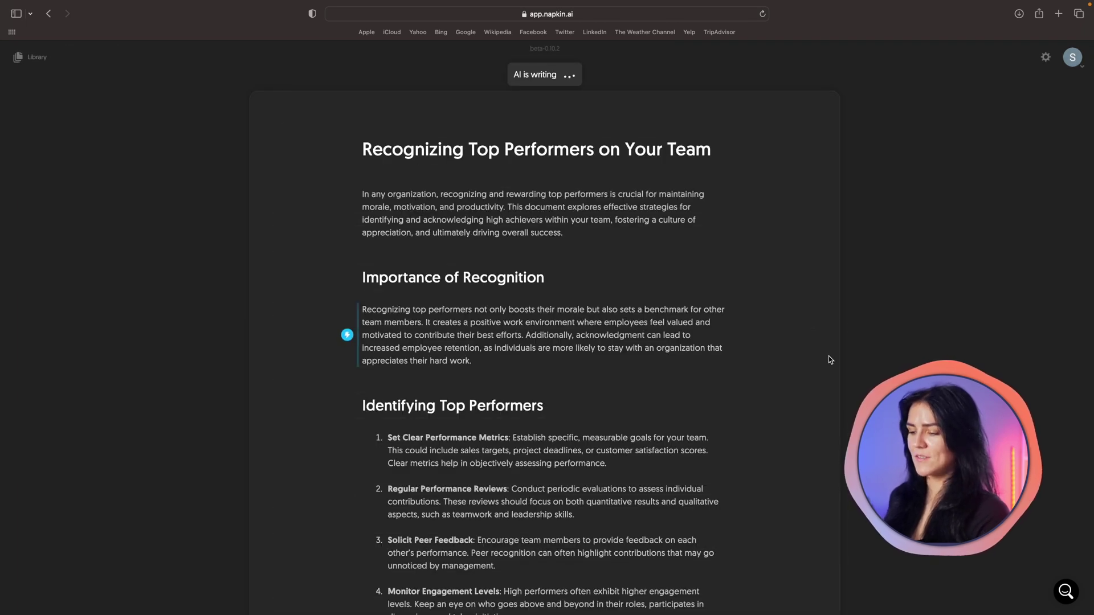
scroll(829, 357, "down", 6)
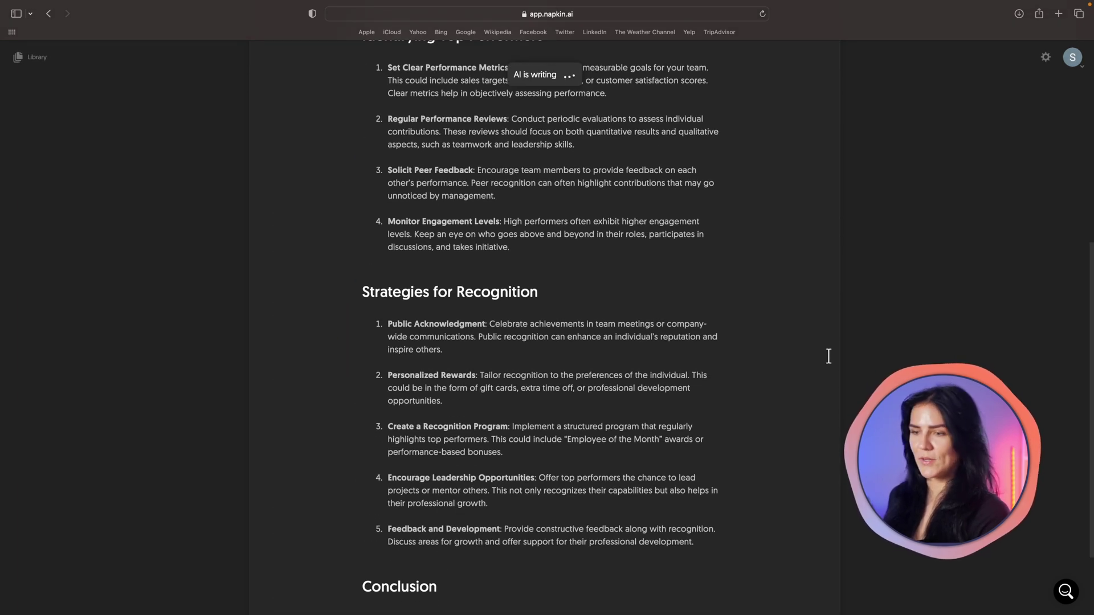
scroll(829, 357, "up", 10)
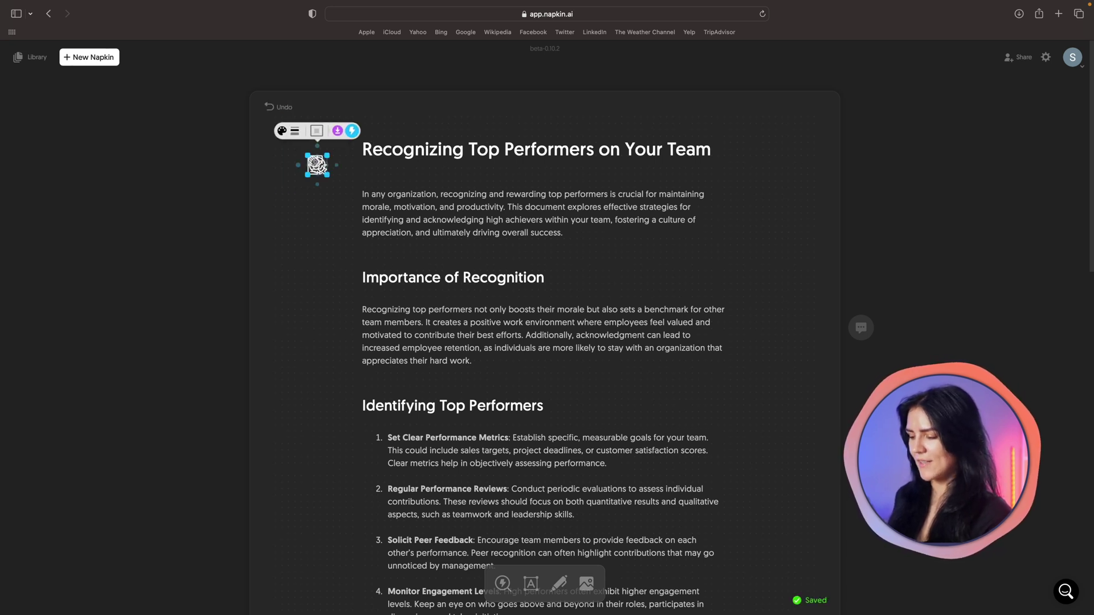
- Add a lens diagram for the intro paragraph in the second, filled coloured style
left_click(347, 213)
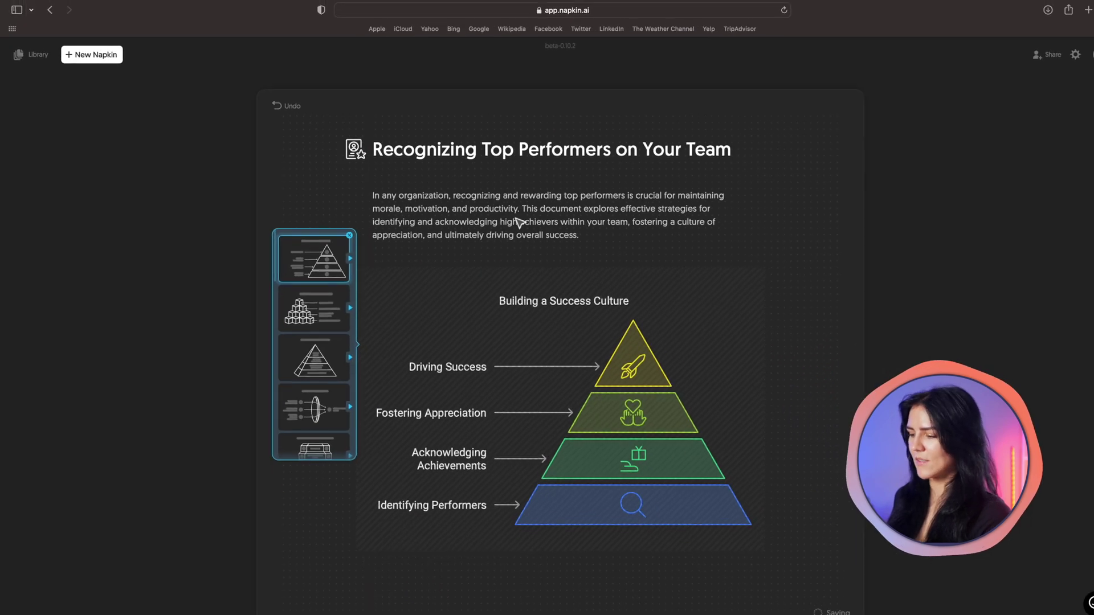
left_click(301, 399)
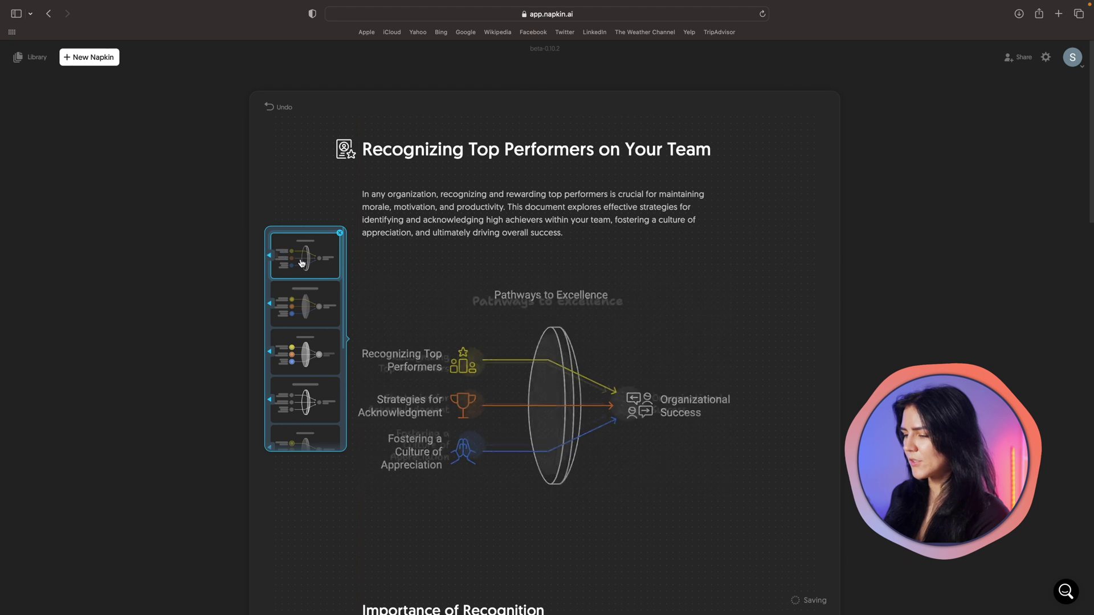
left_click(305, 313)
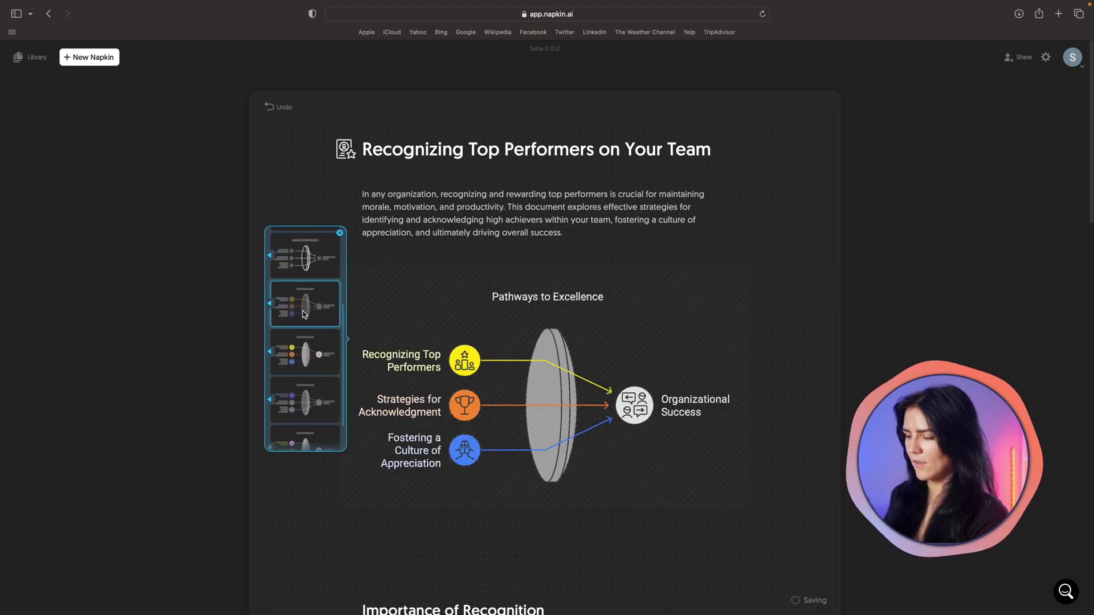
left_click(701, 323)
- Download the diagram as a PNG with Dark mode, background off and 2x resolution
left_click(732, 277)
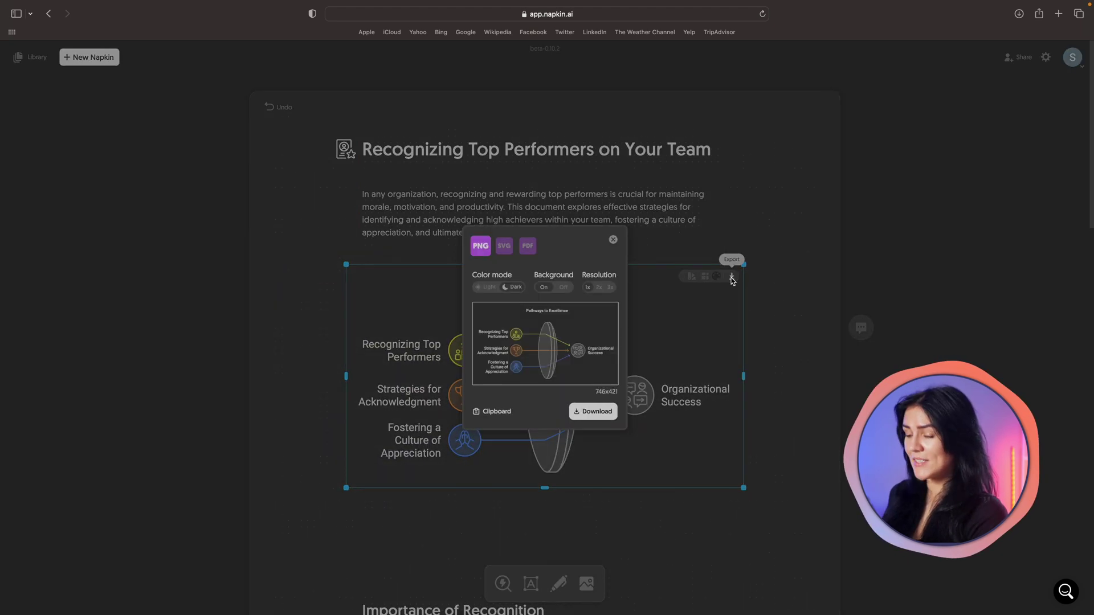
left_click(486, 291)
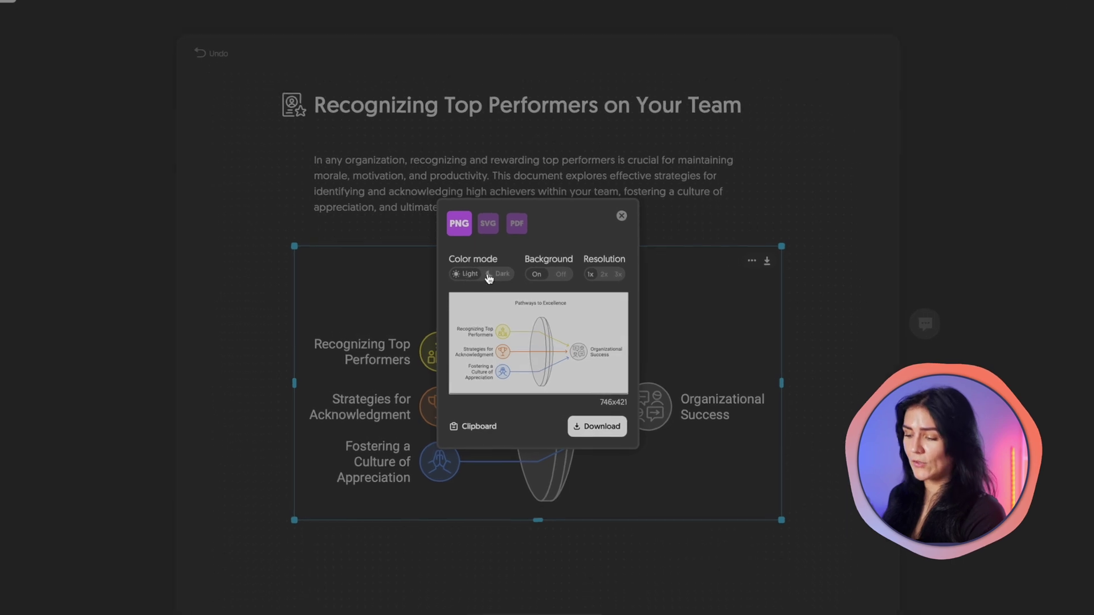
left_click(489, 275)
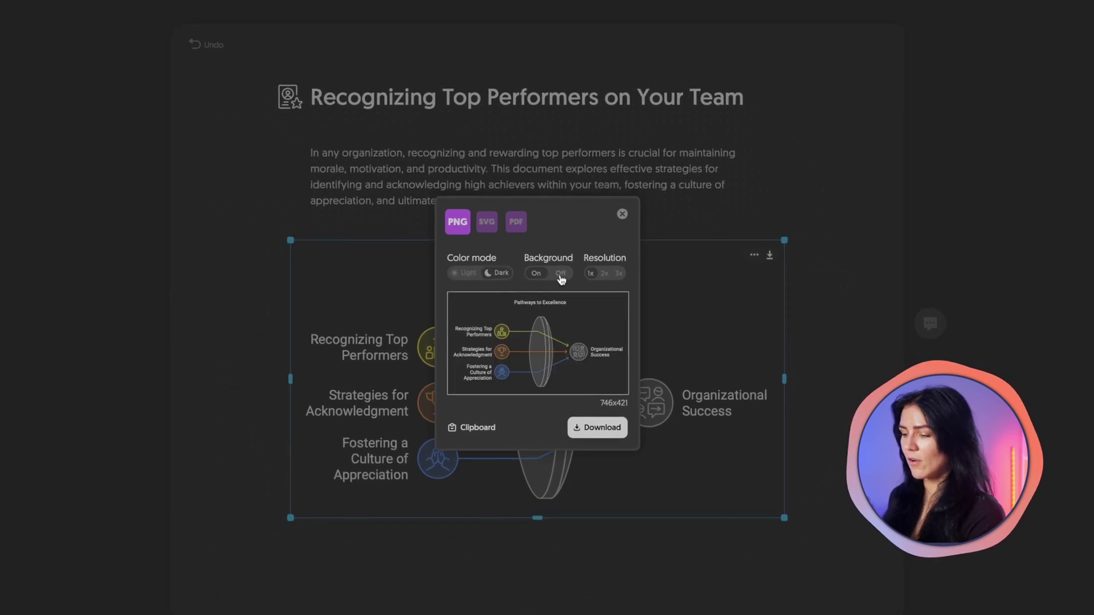
left_click(560, 276)
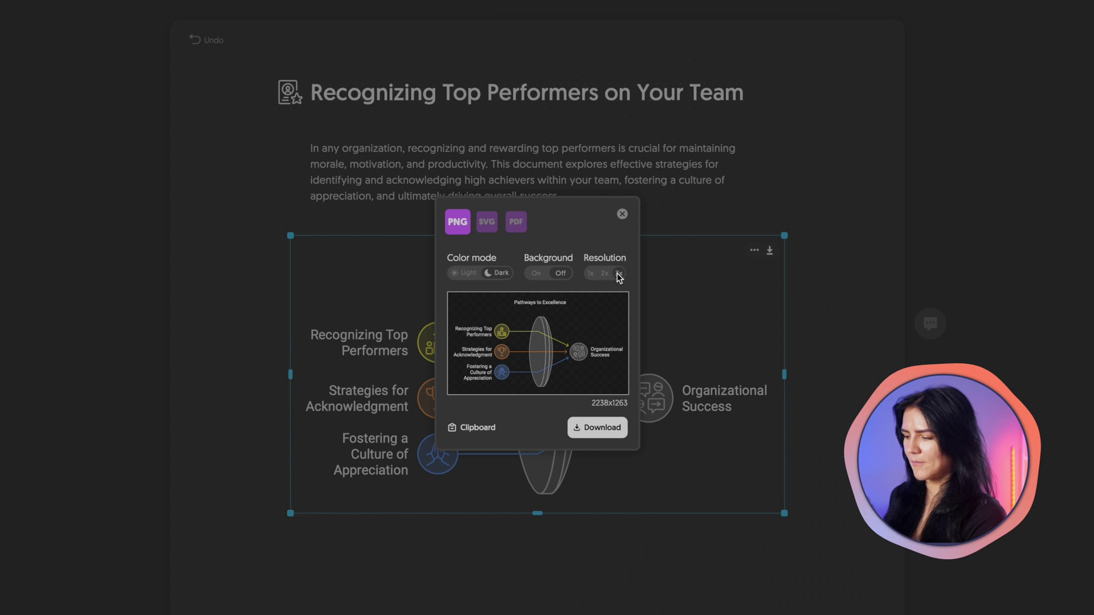
left_click(603, 274)
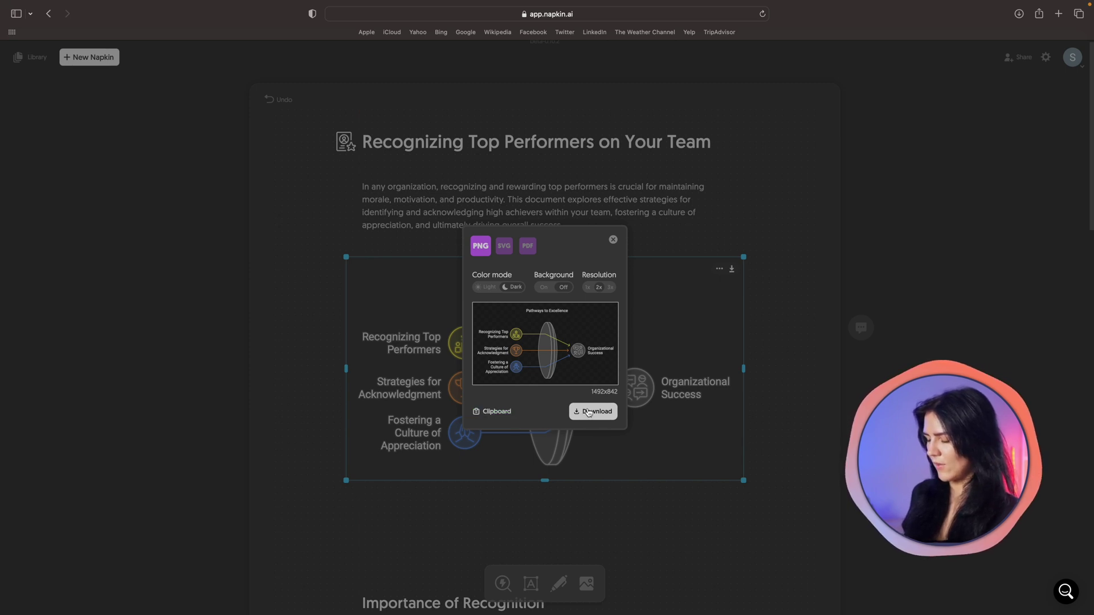
left_click(589, 413)
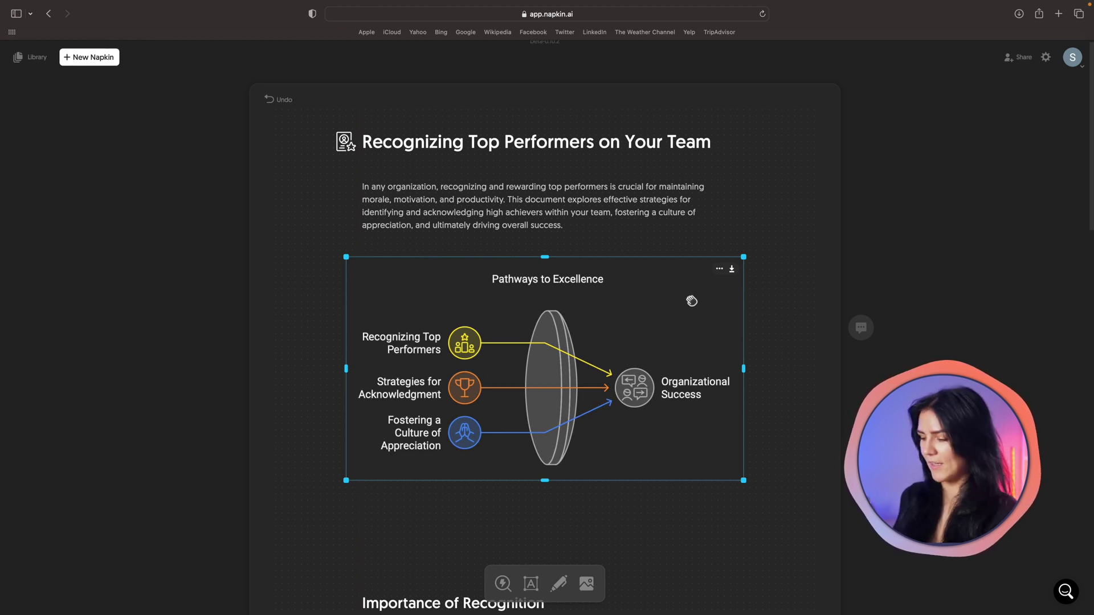
scroll(692, 301, "down", 2)
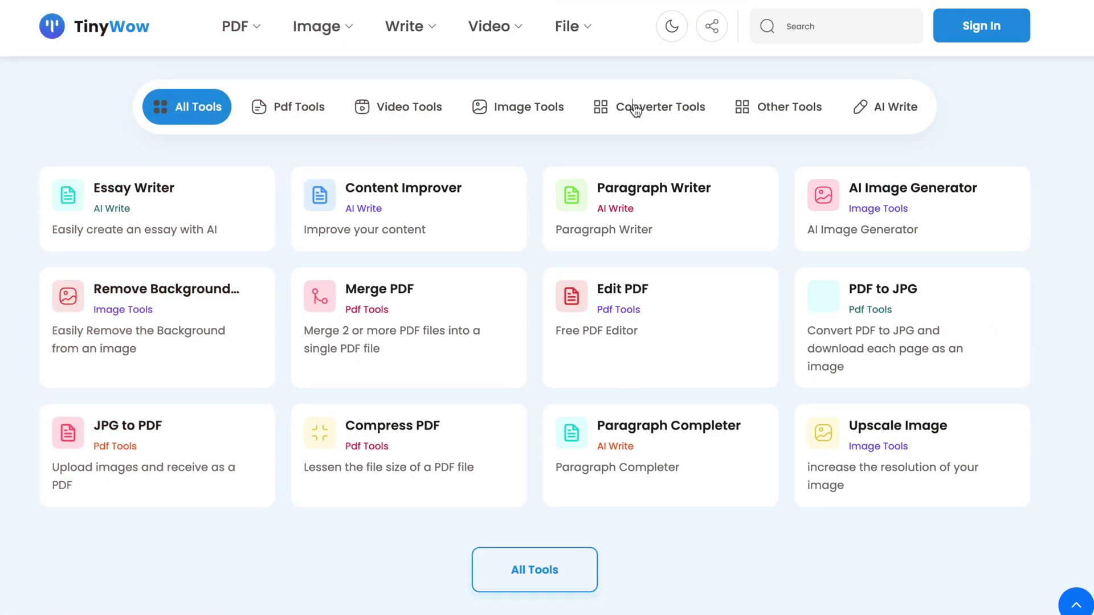
- Filter TinyWow's tool grid to show only Converter Tools
left_click(635, 111)
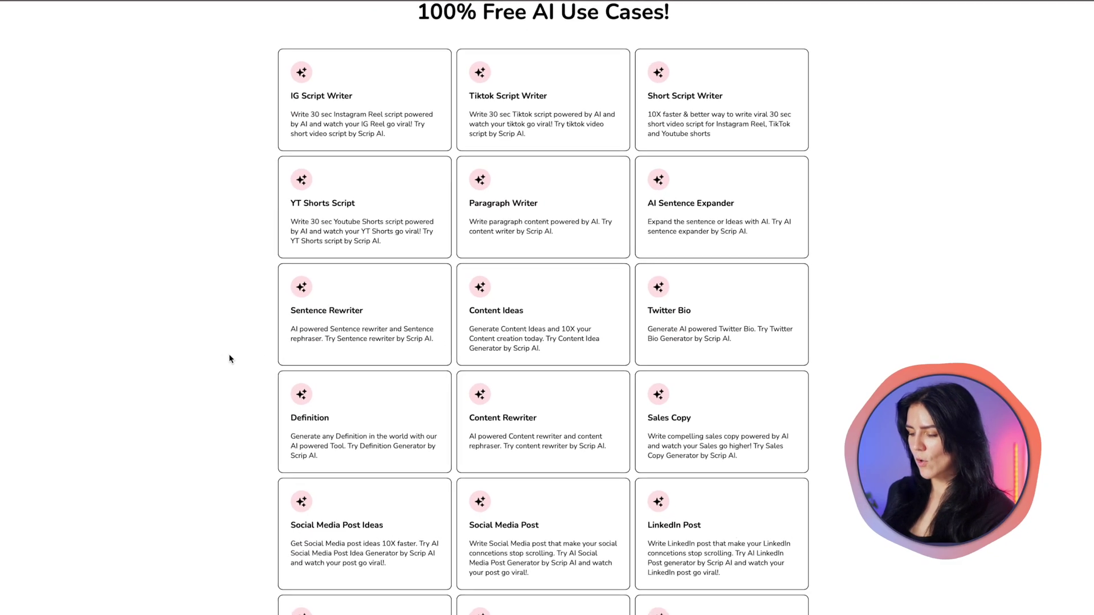
scroll(208, 359, "down", 5)
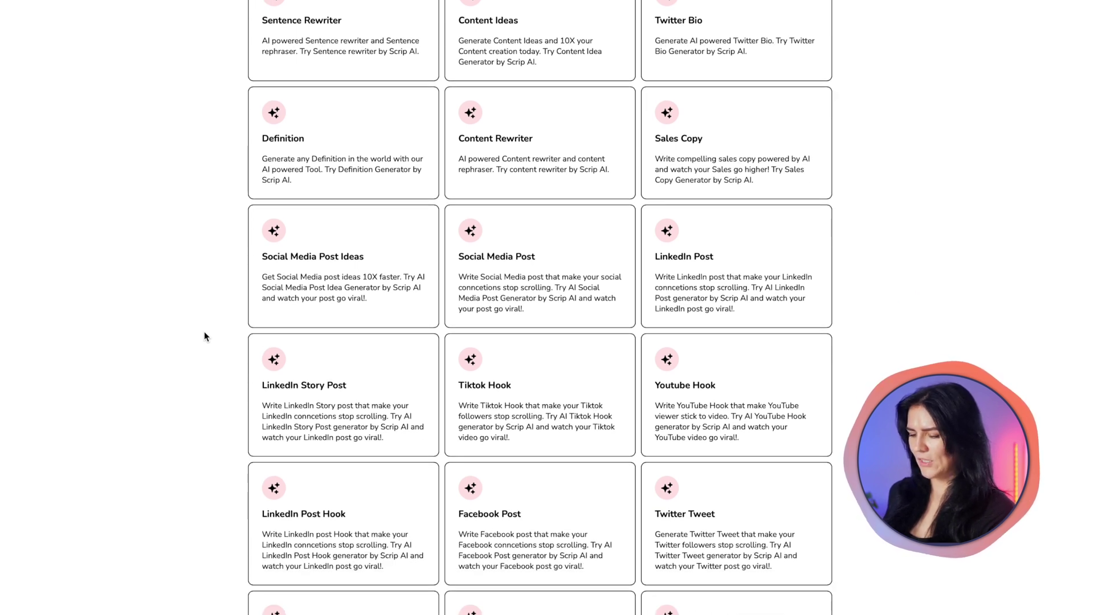
scroll(204, 332, "down", 1)
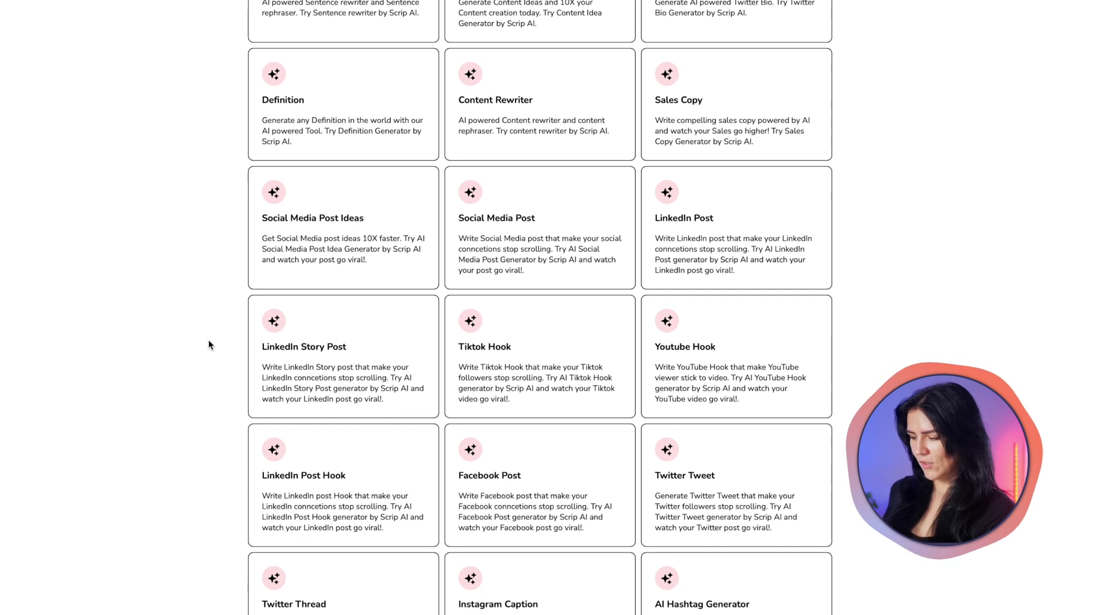
scroll(209, 340, "down", 4)
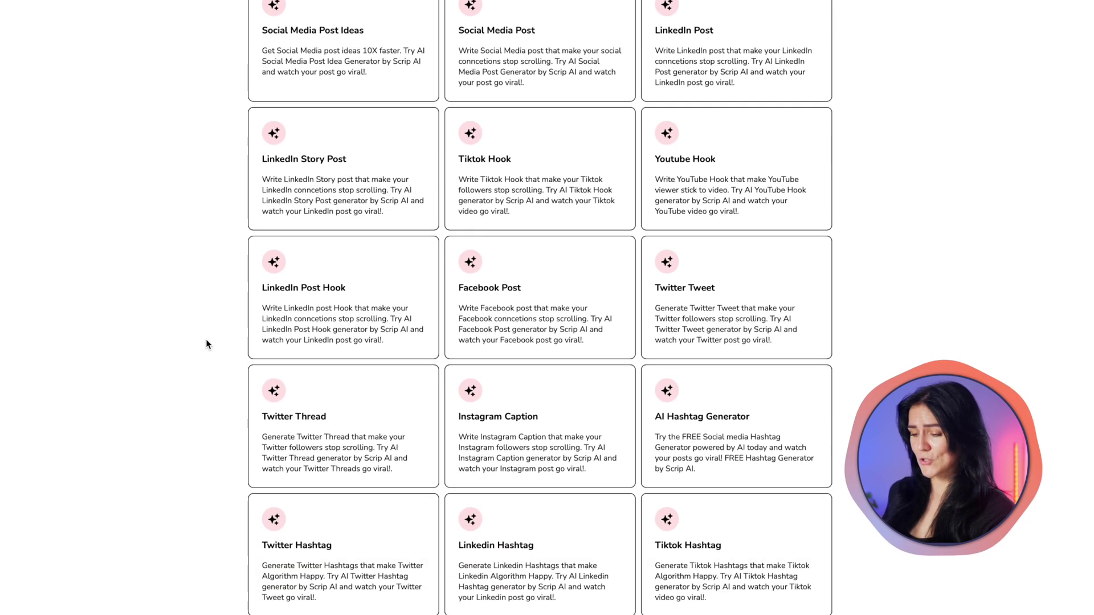
scroll(206, 340, "down", 1)
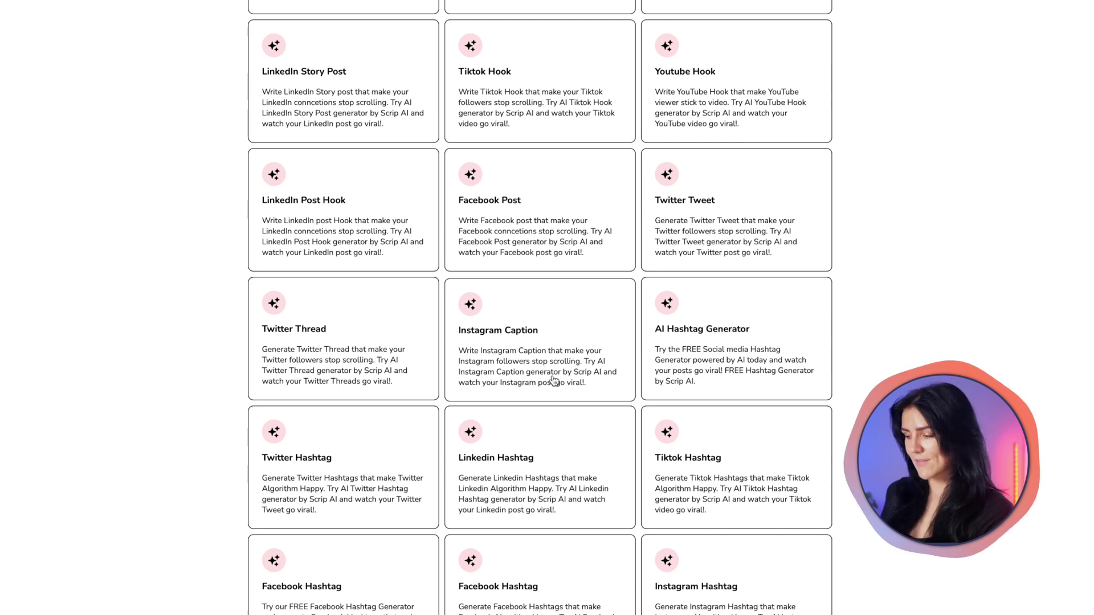
scroll(563, 377, "up", 8)
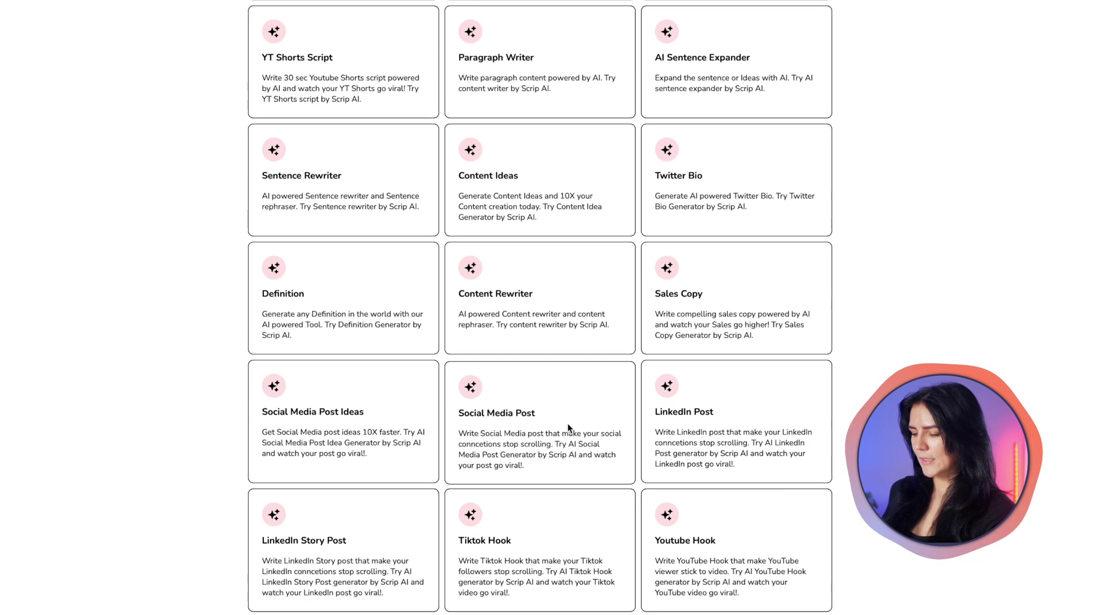
- Generate an Informative-tone Tiktok hook about Darwin's theory of evolution and select the result
left_click(538, 542)
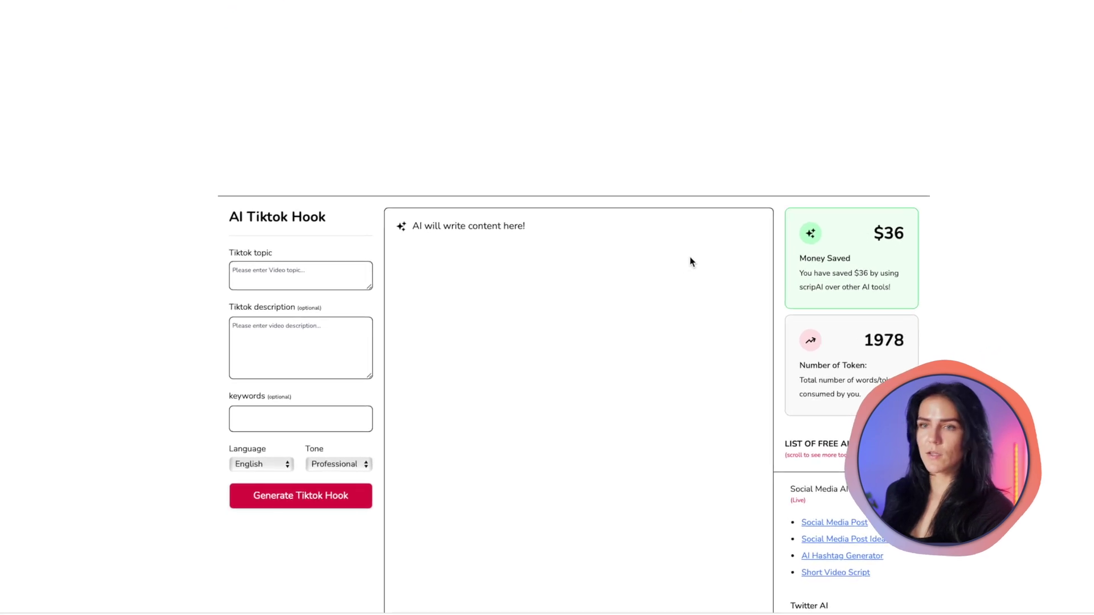
left_click(266, 273)
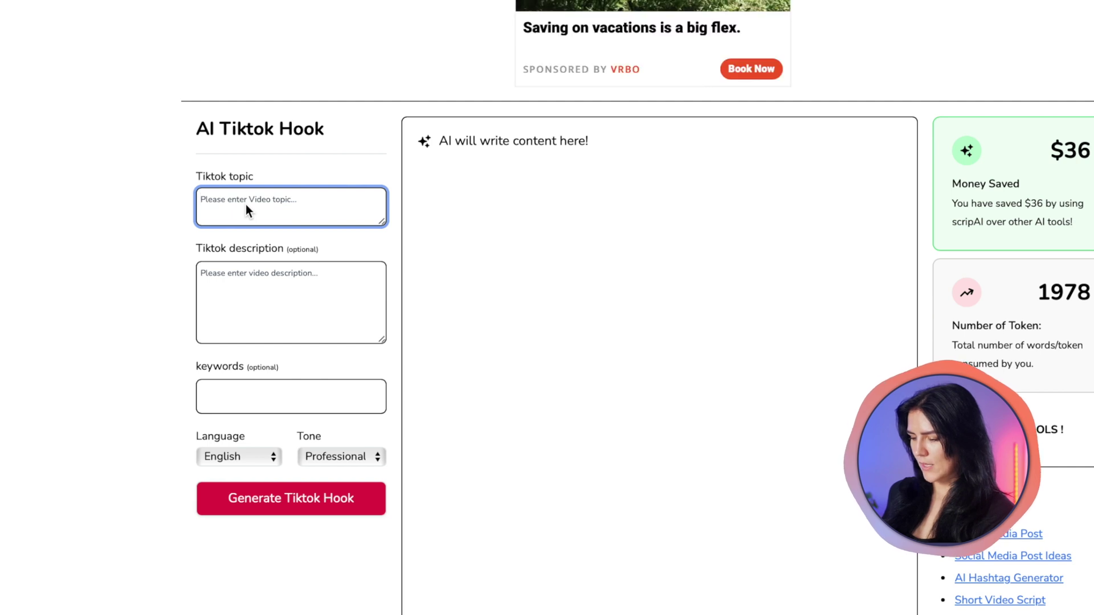
type("Darwin's")
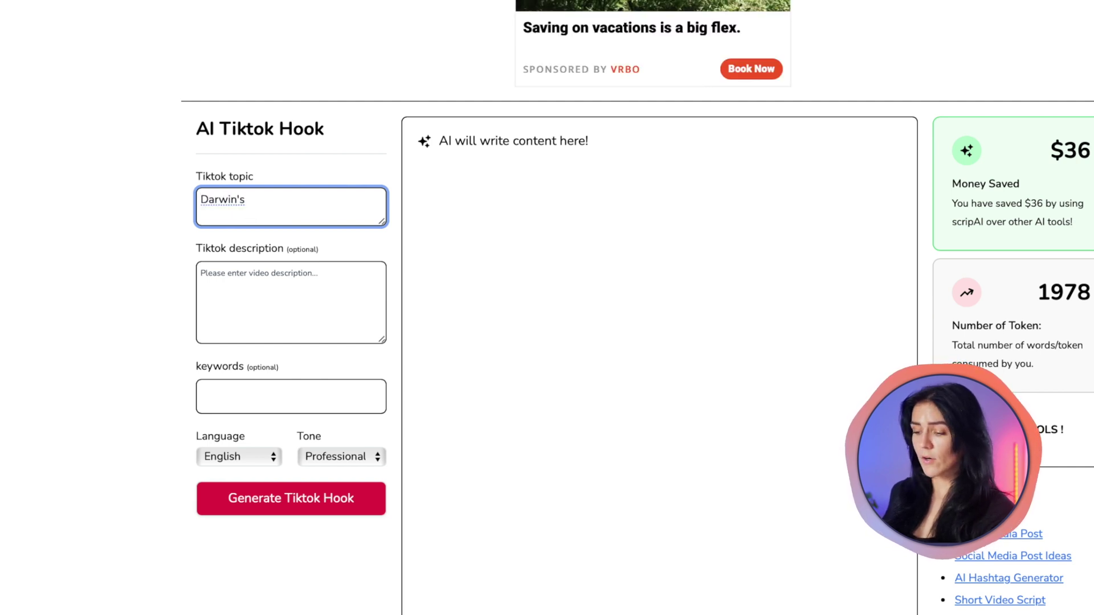
type(" theory")
left_click(218, 281)
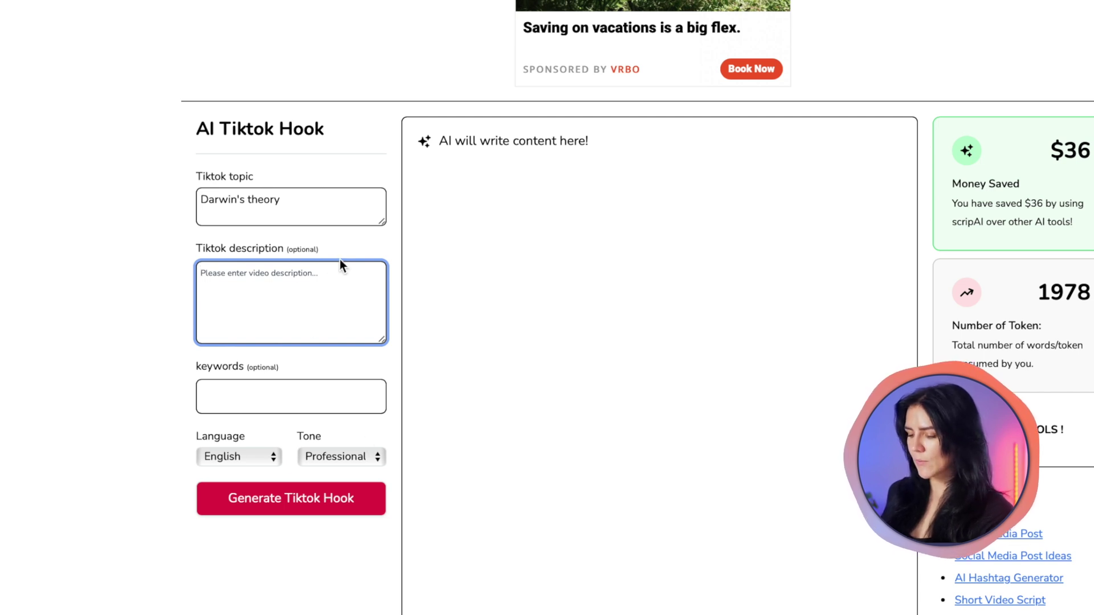
left_click(371, 455)
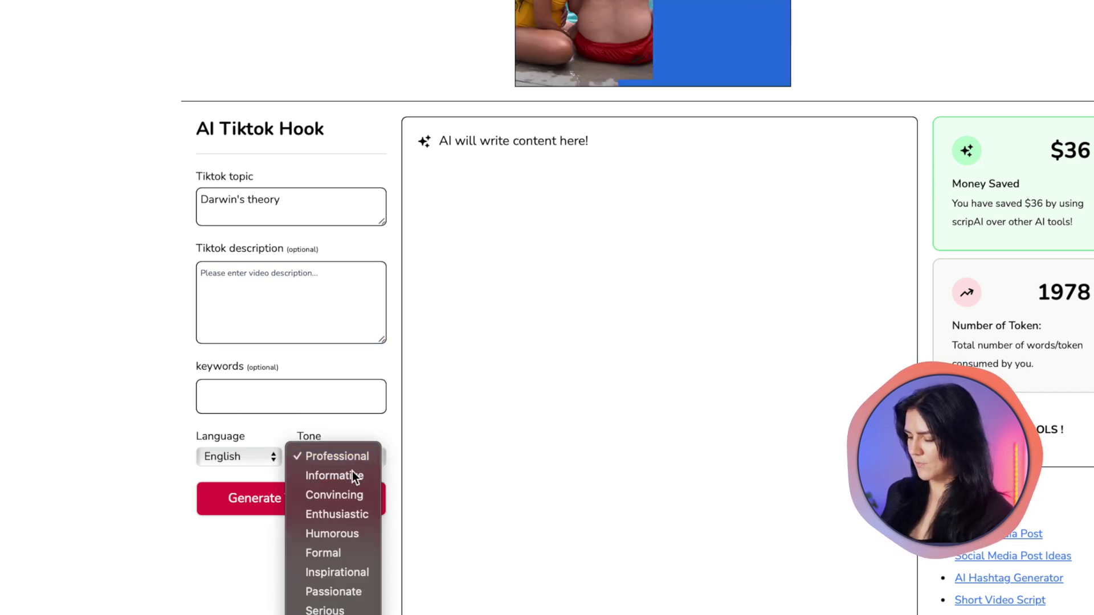
left_click(354, 478)
left_click(261, 504)
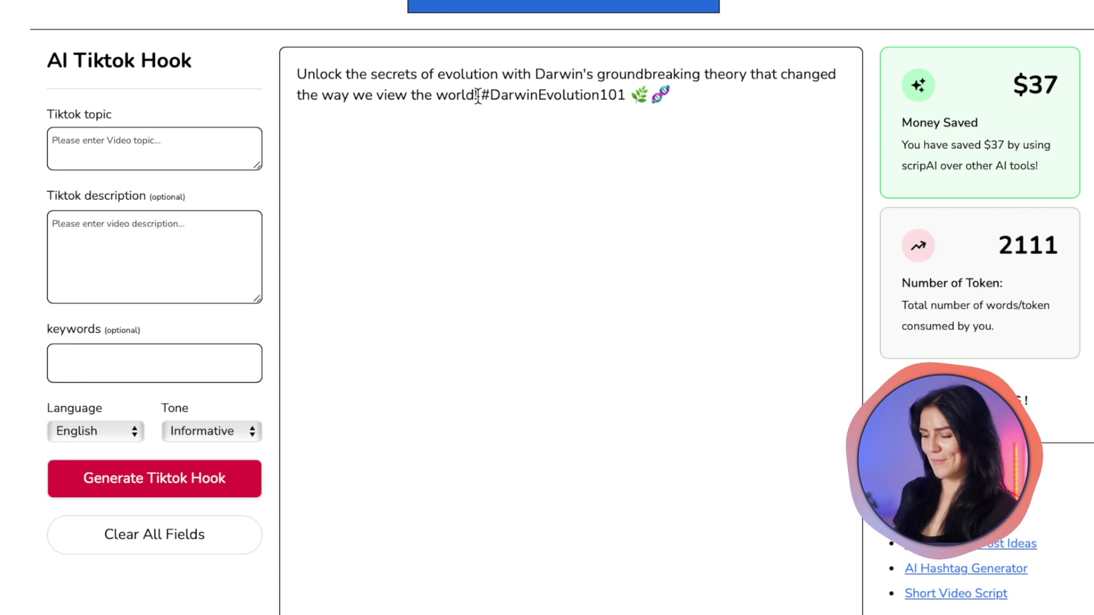
left_click_drag(466, 95, 268, 58)
- Write a humorous song about fat cats with the Song Writer and scroll through the lyrics
scroll(627, 433, "down", 15)
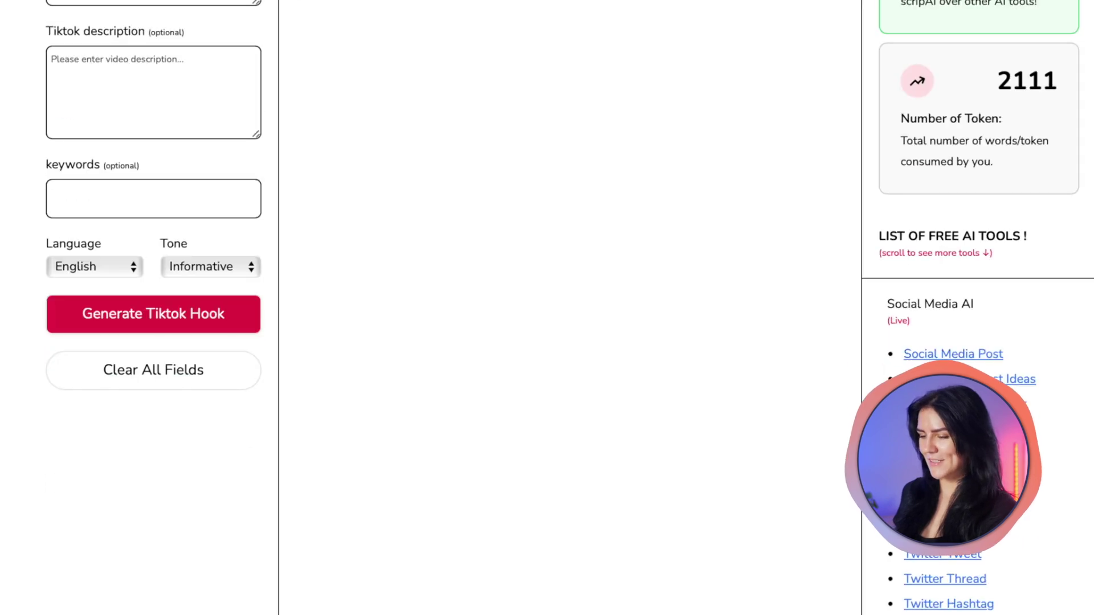
scroll(626, 433, "down", 2)
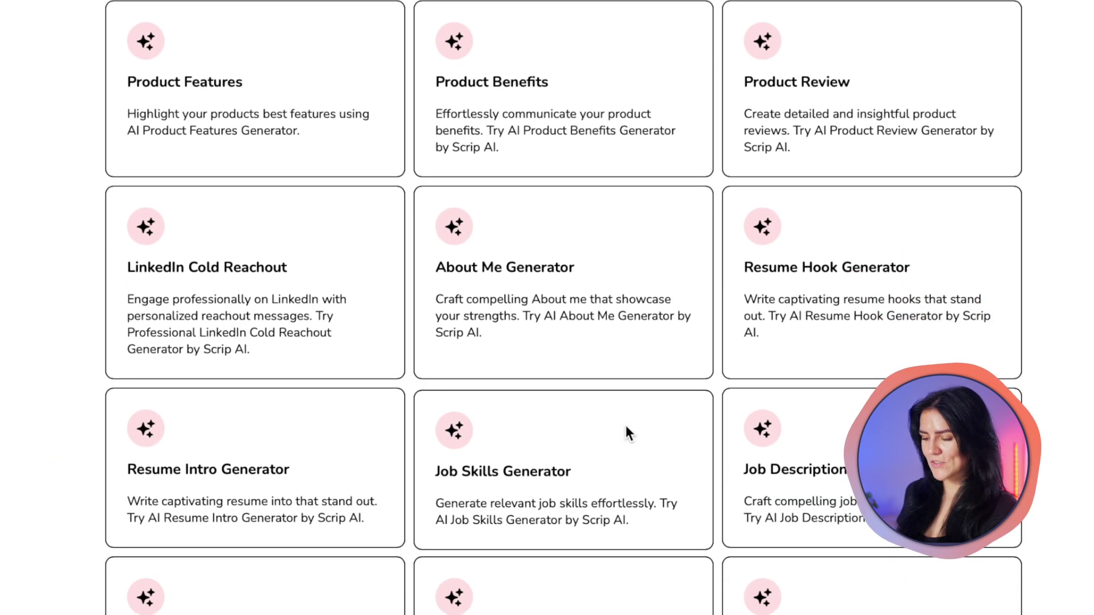
scroll(625, 424, "down", 2)
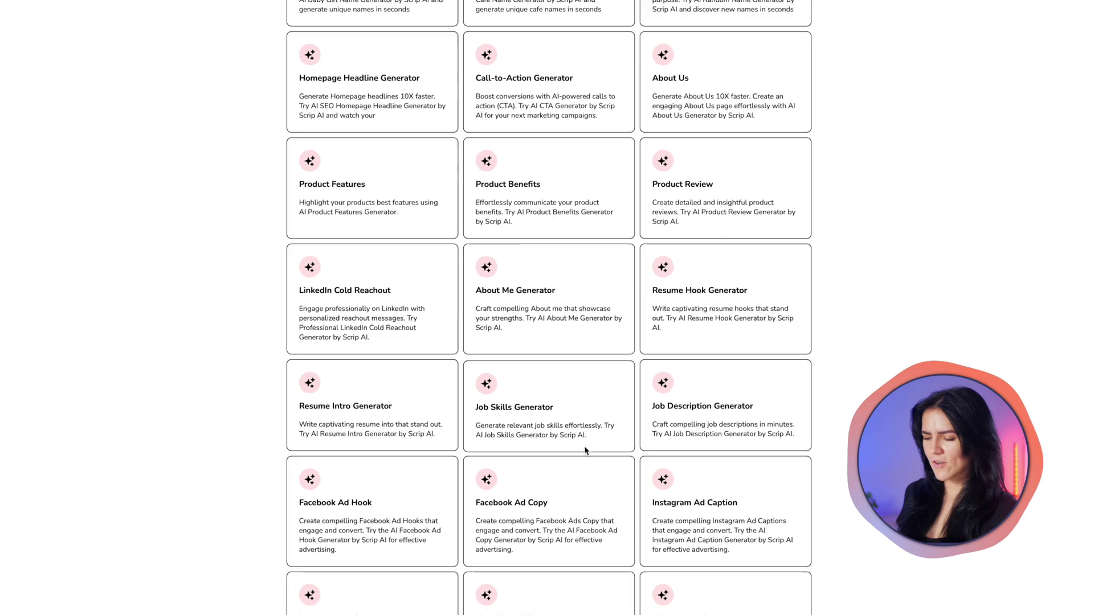
scroll(595, 450, "down", 5)
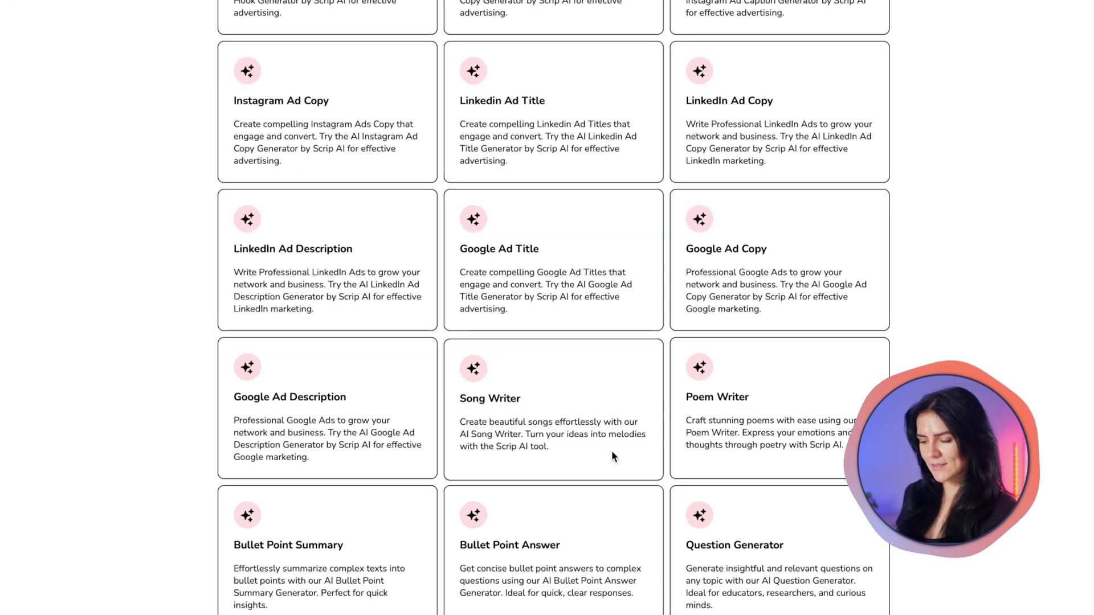
left_click(593, 459)
left_click(166, 239)
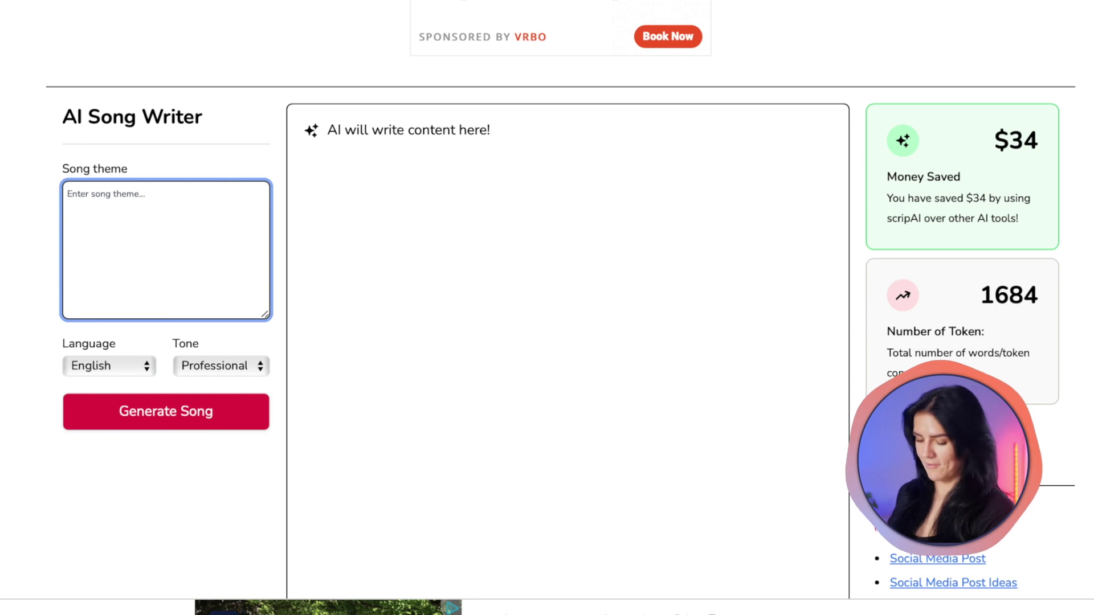
type("Fat")
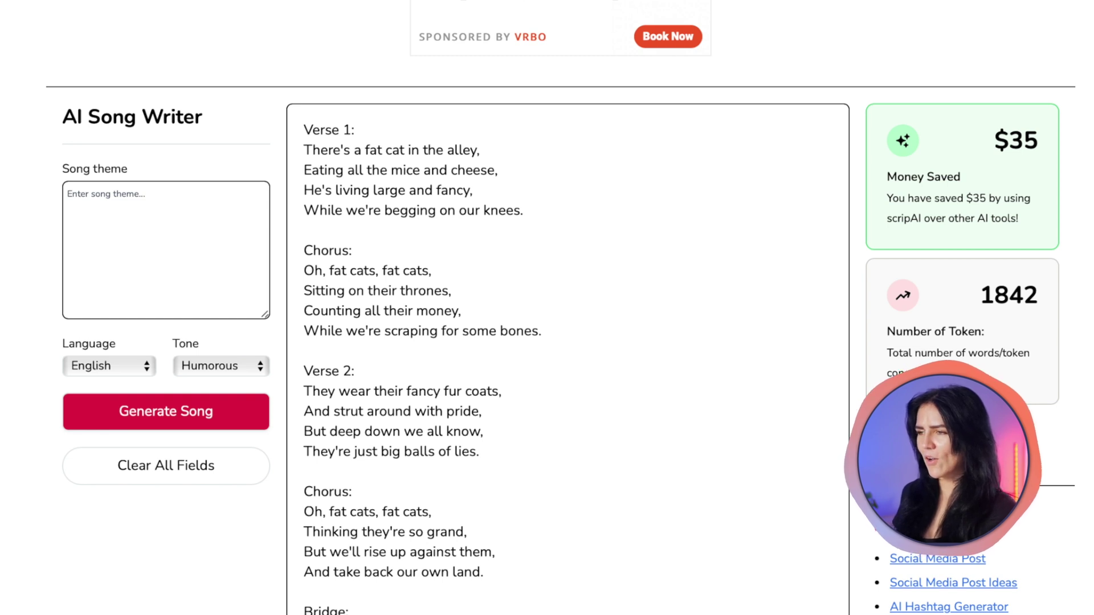
scroll(547, 307, "down", 2)
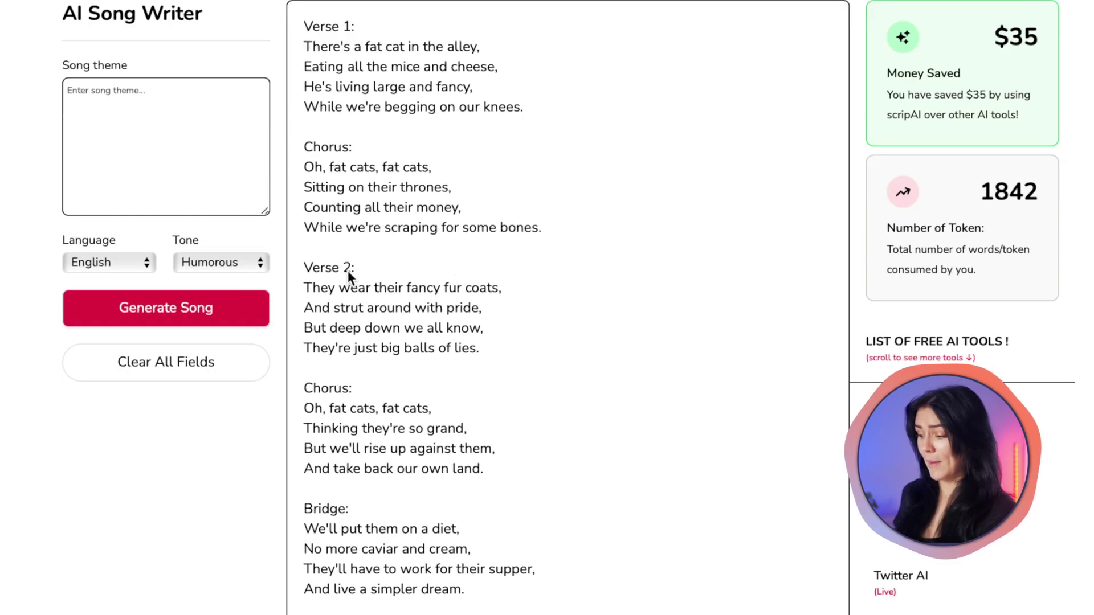
scroll(463, 323, "down", 2)
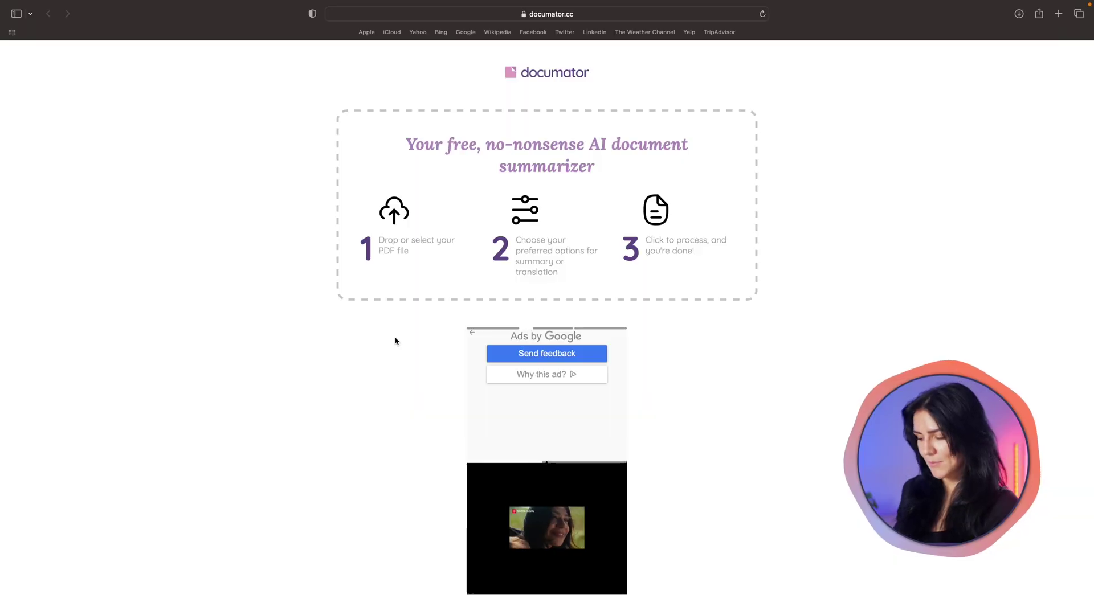
- Upload the AirPods Max PDF to Documator
left_click(395, 340)
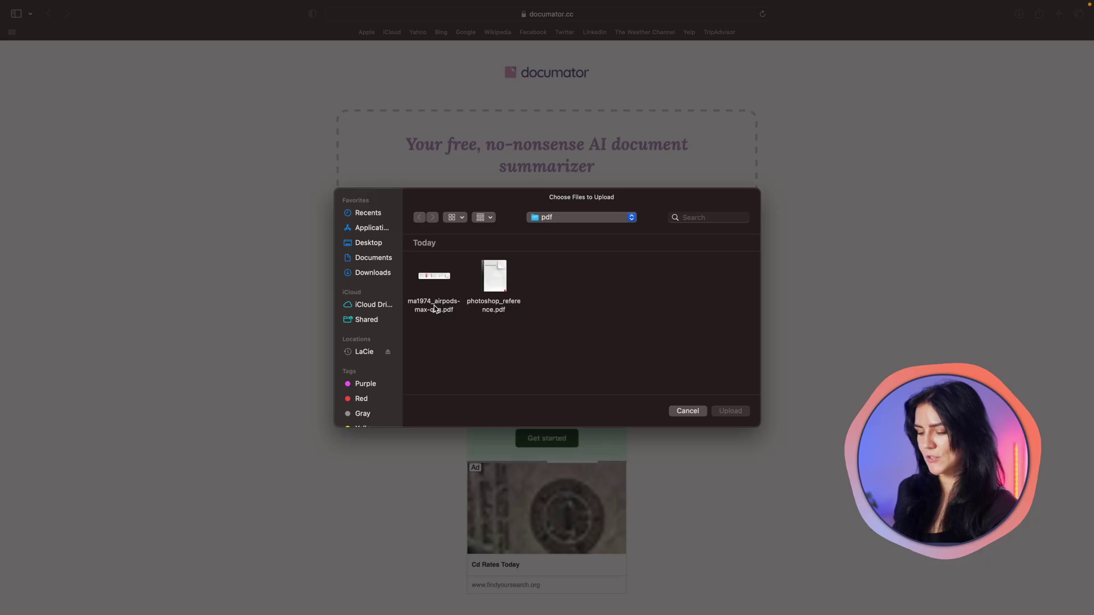
left_click(444, 278)
left_click(730, 410)
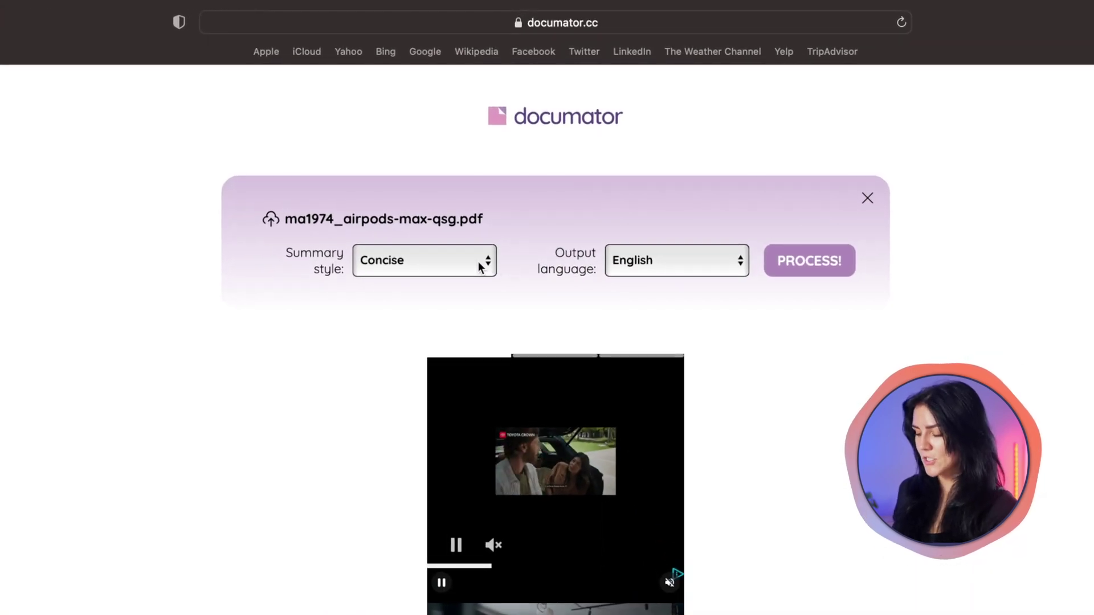
- Keep the Concise summary style and English output, then process the PDF
left_click(482, 264)
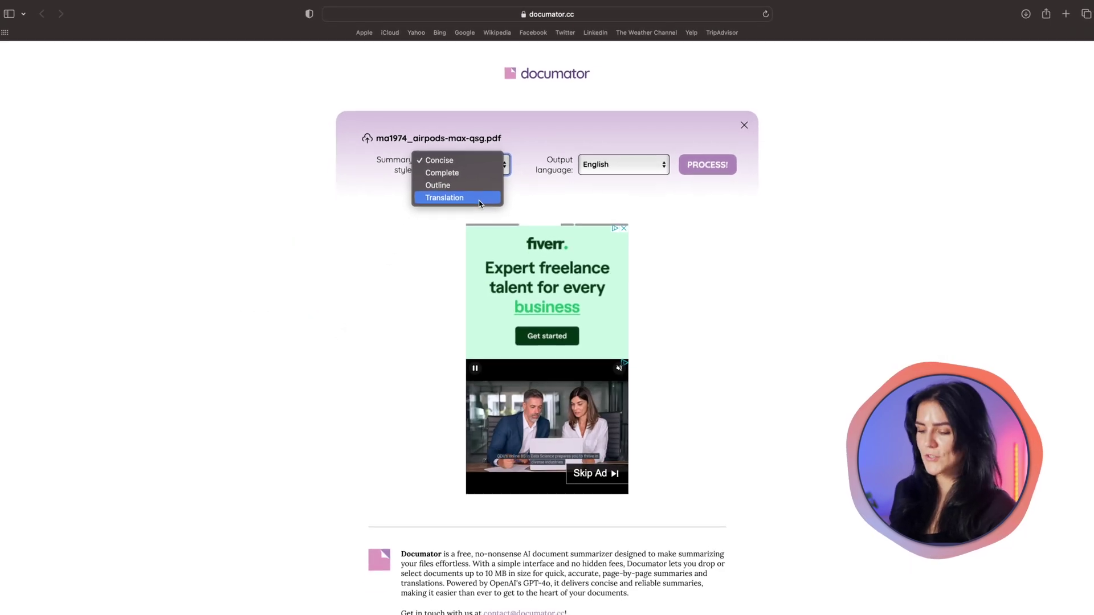
left_click(478, 159)
left_click(627, 169)
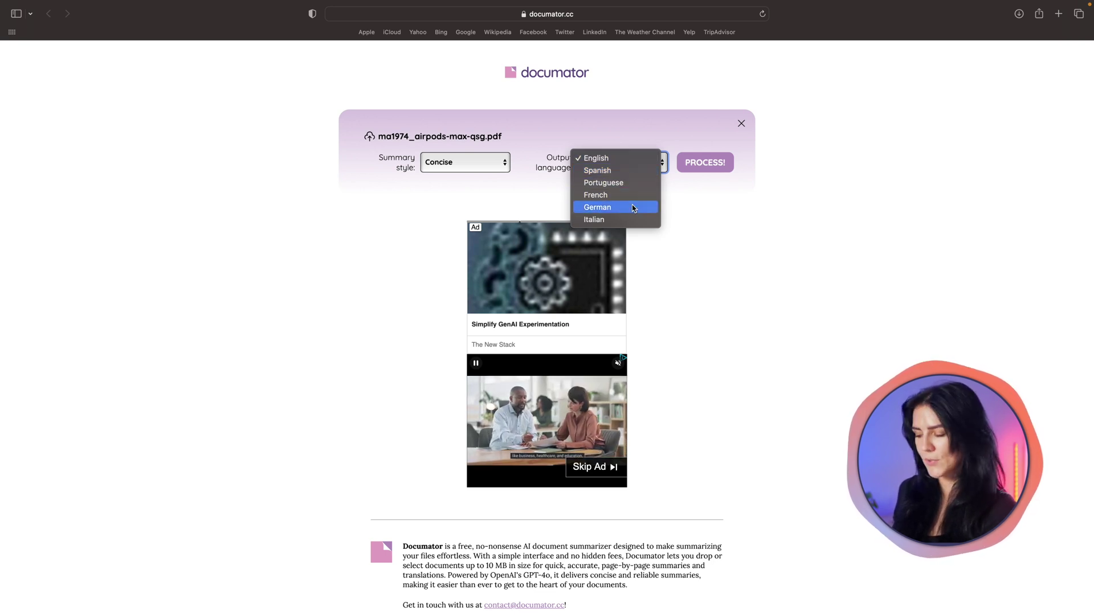
left_click(742, 220)
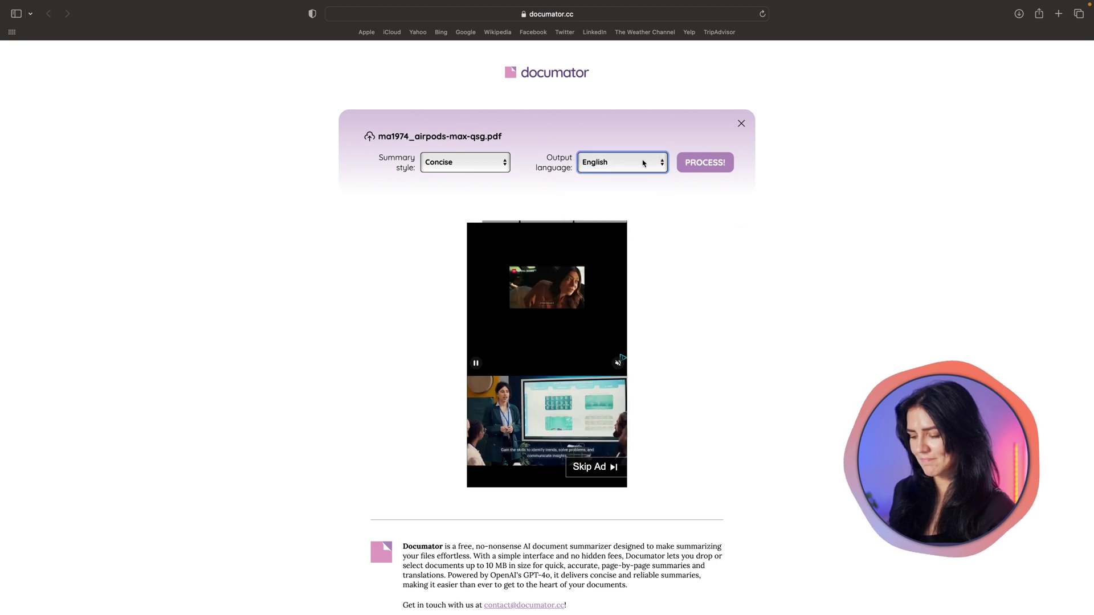
left_click(706, 163)
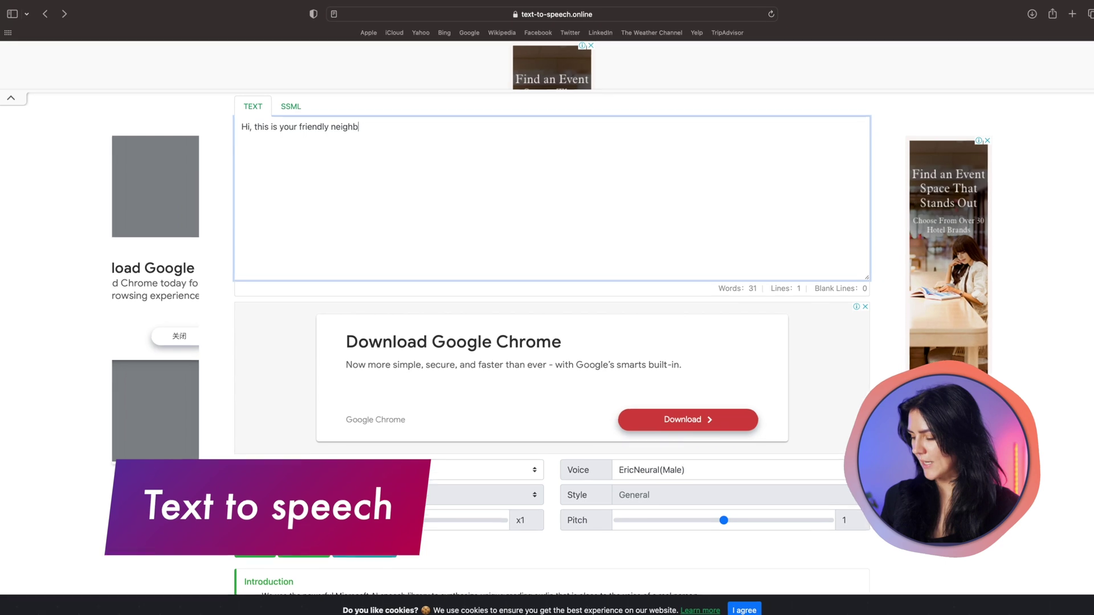
- Enter the AI-explorer greeting, keep the English (United States) locale, and play it aloud
type("hood Ai explorer and i'm here to show you amazing")
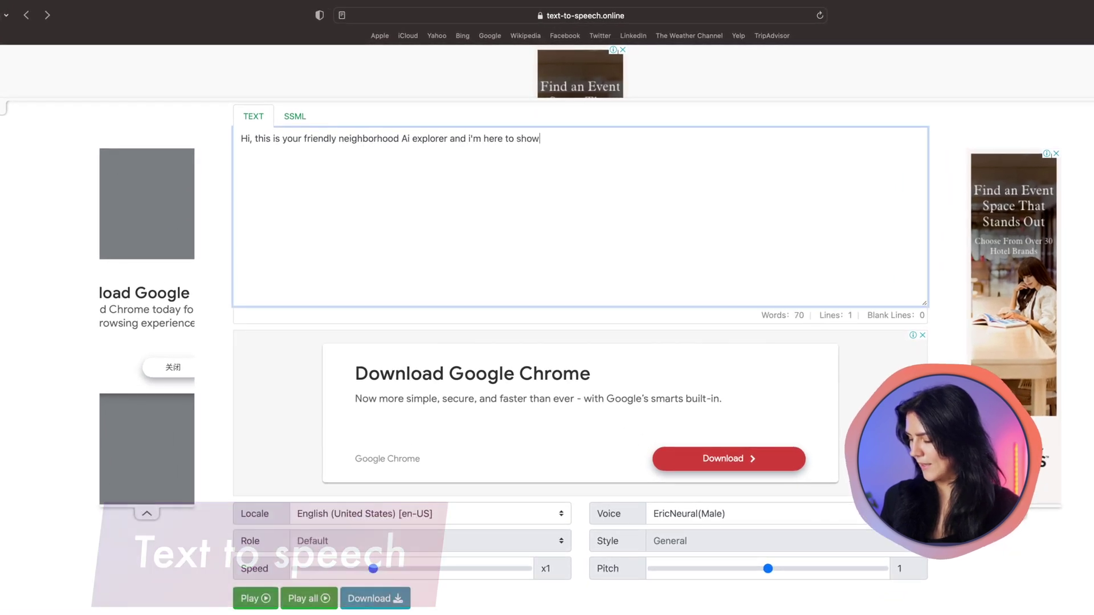
type(" free Ai tools you didn't know existed!")
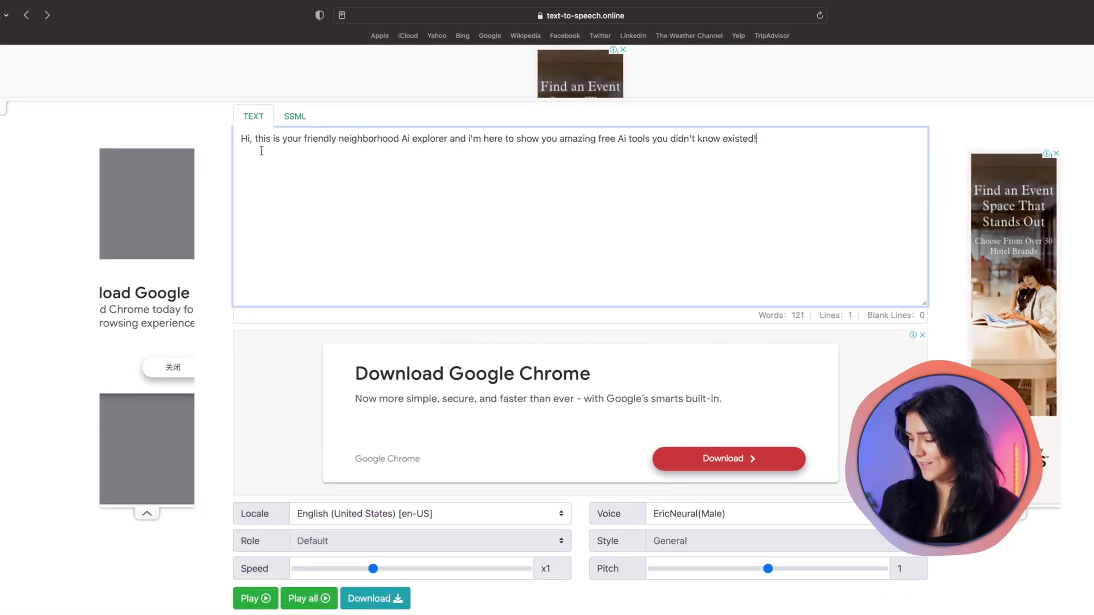
scroll(551, 484, "down", 1)
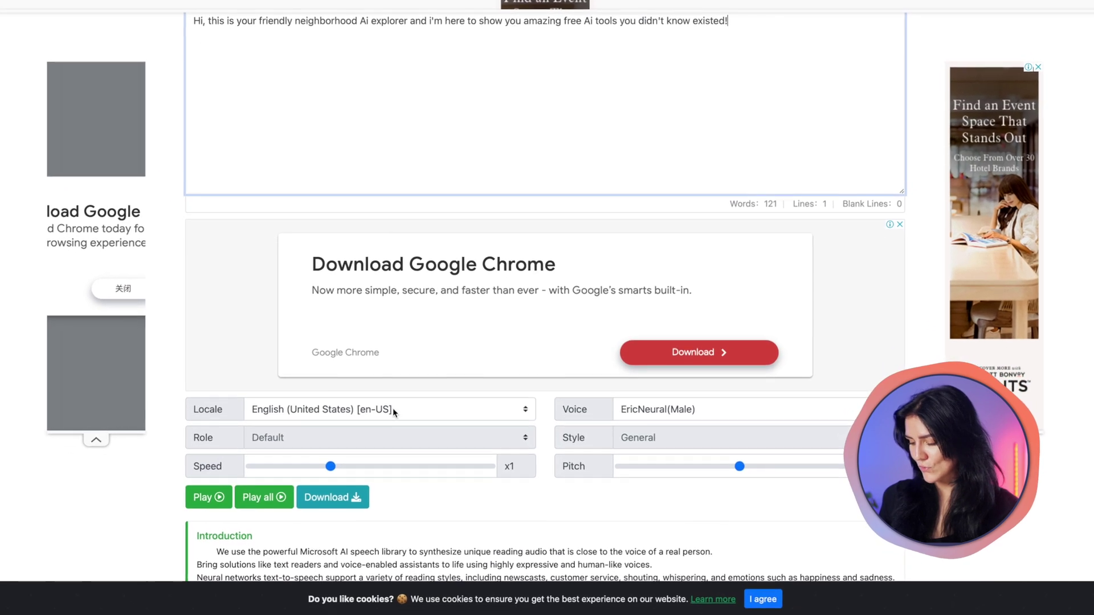
left_click(499, 413)
scroll(384, 400, "down", 15)
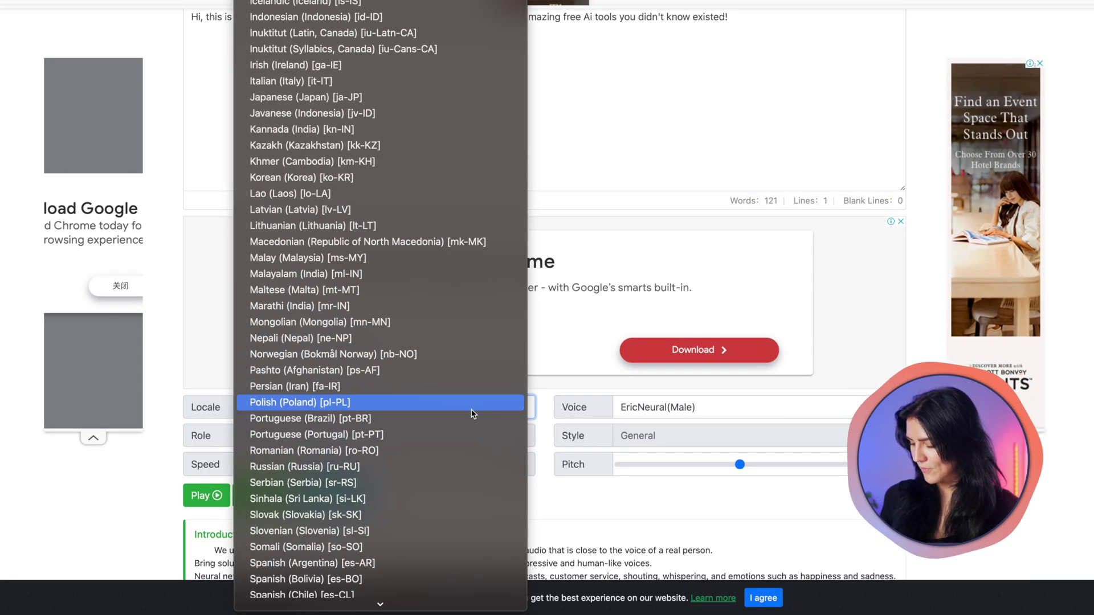
scroll(384, 400, "up", 20)
left_click(535, 388)
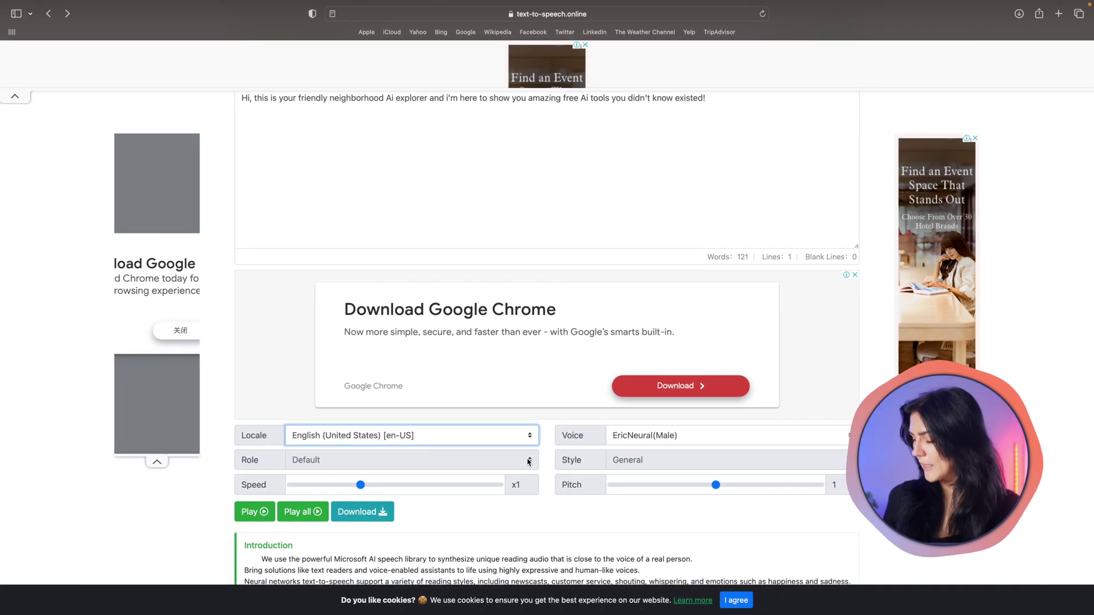
key("Tab")
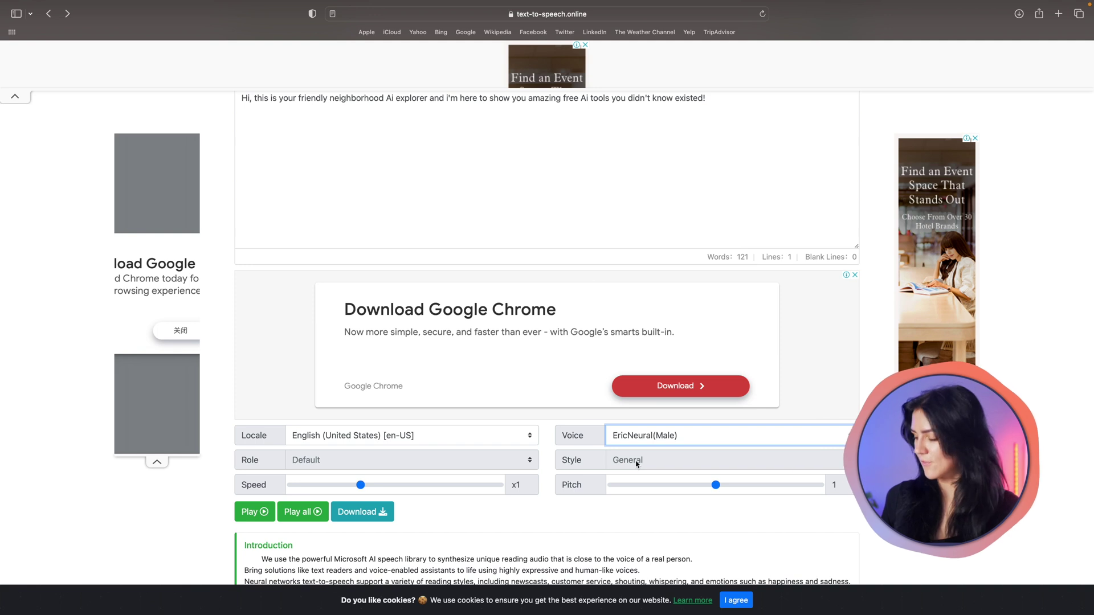
left_click(251, 512)
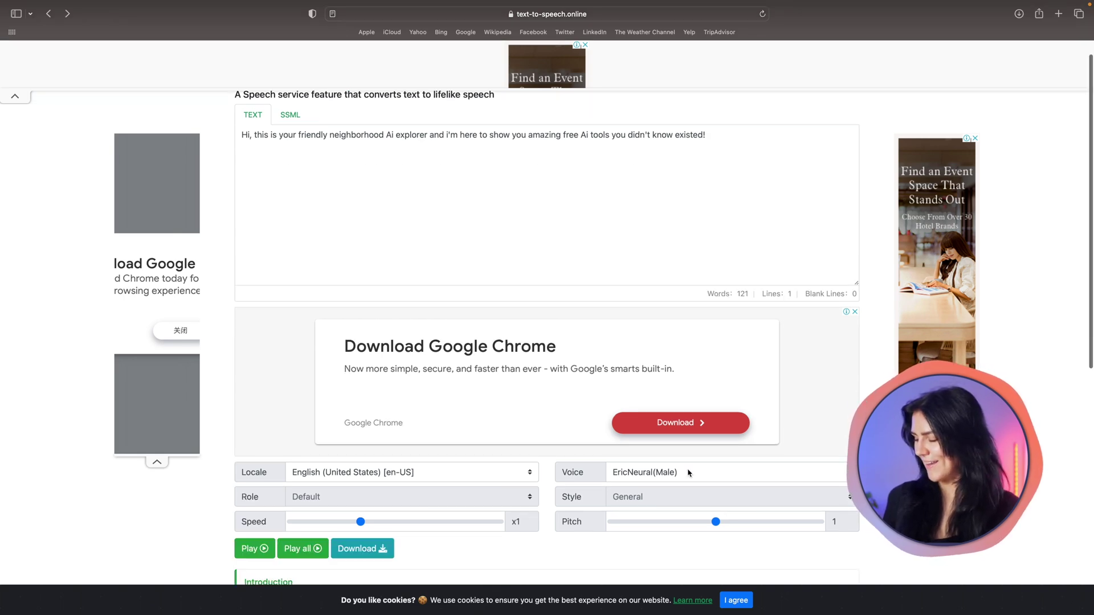
- Switch the voice to EmmaMultilingualNeural (Female) and play the whole text
left_click(690, 472)
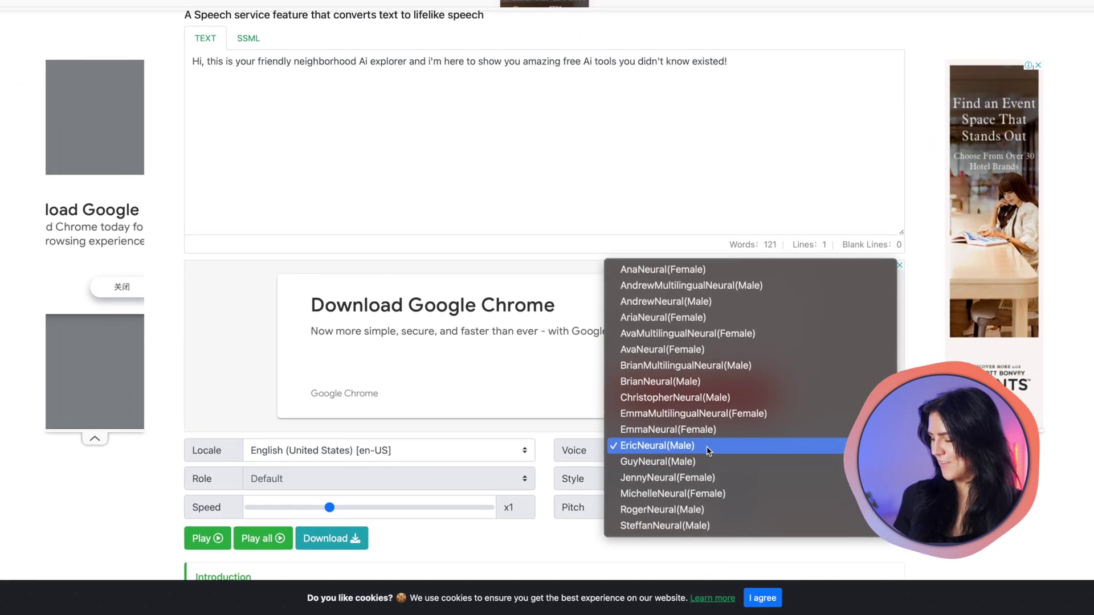
left_click(724, 268)
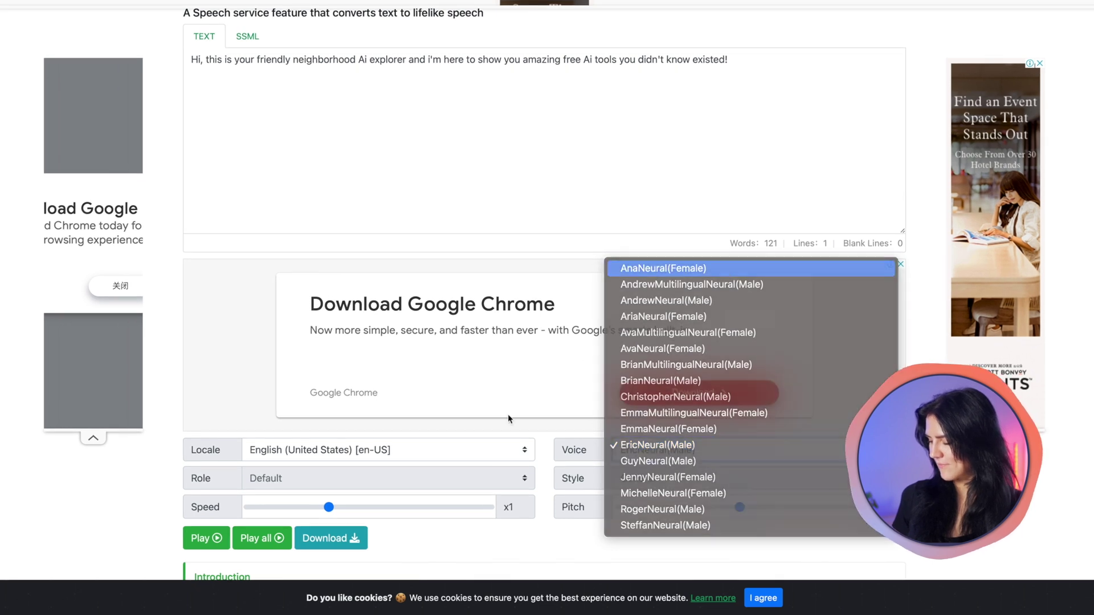
left_click(253, 539)
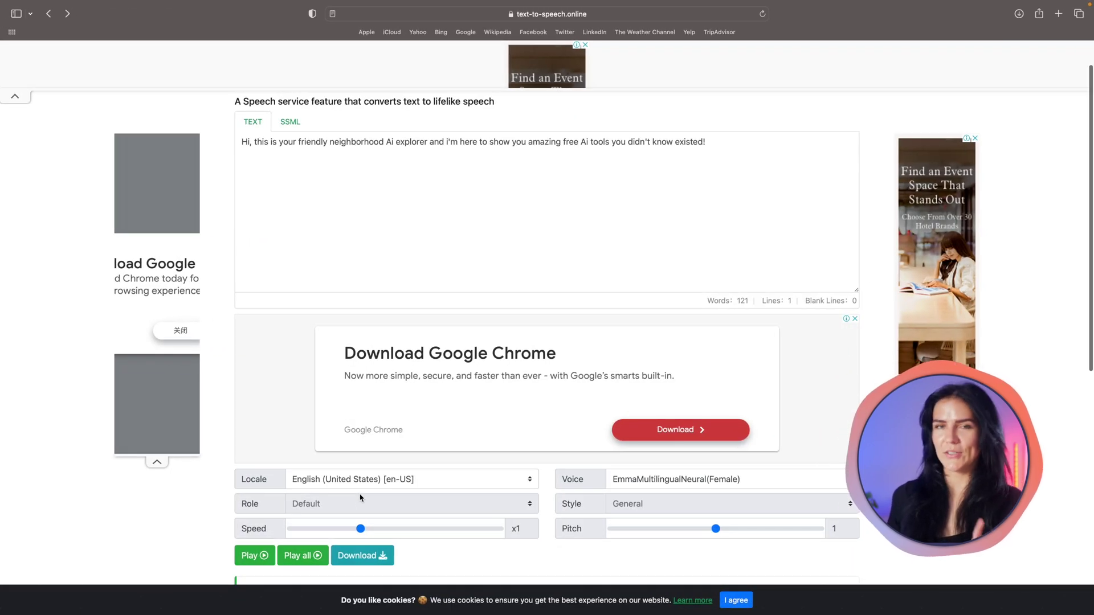
- Set the locale to Latvian (Latvia)
left_click(428, 475)
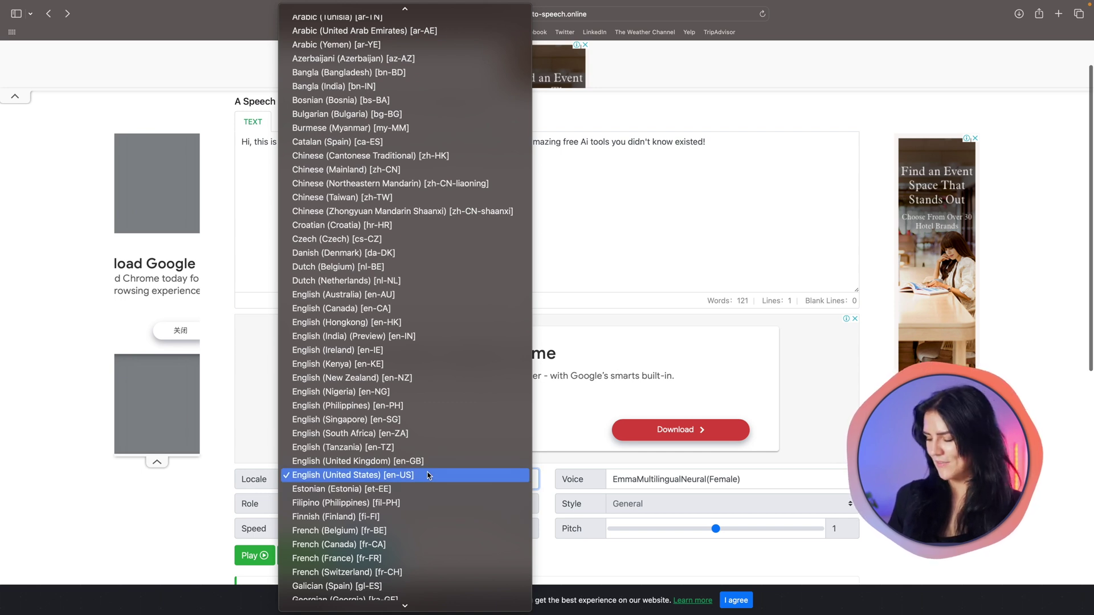
key("l")
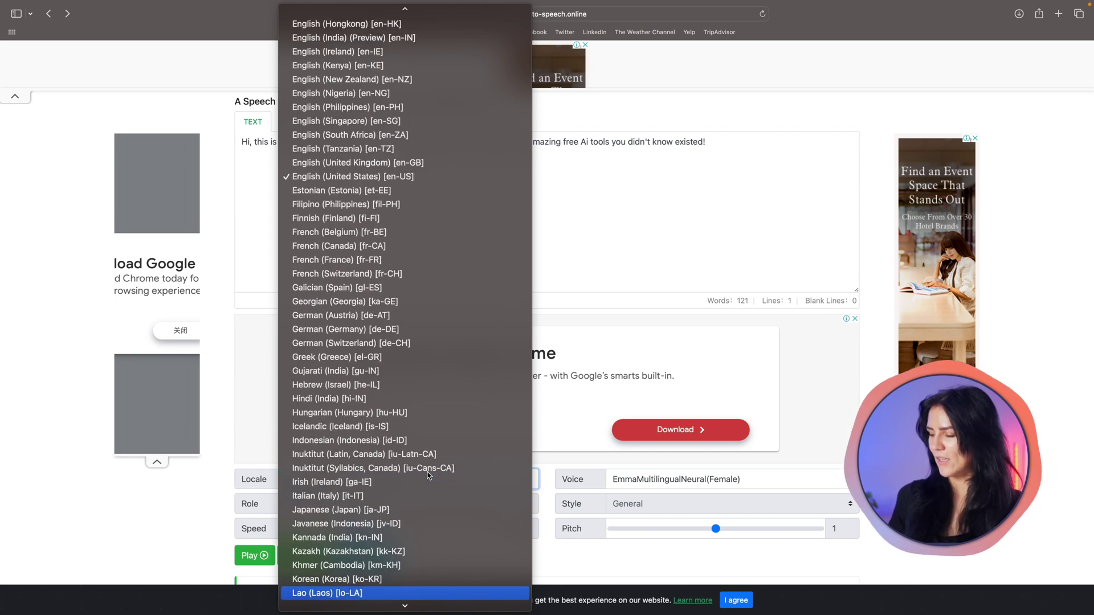
scroll(393, 523, "down", 5)
left_click(387, 524)
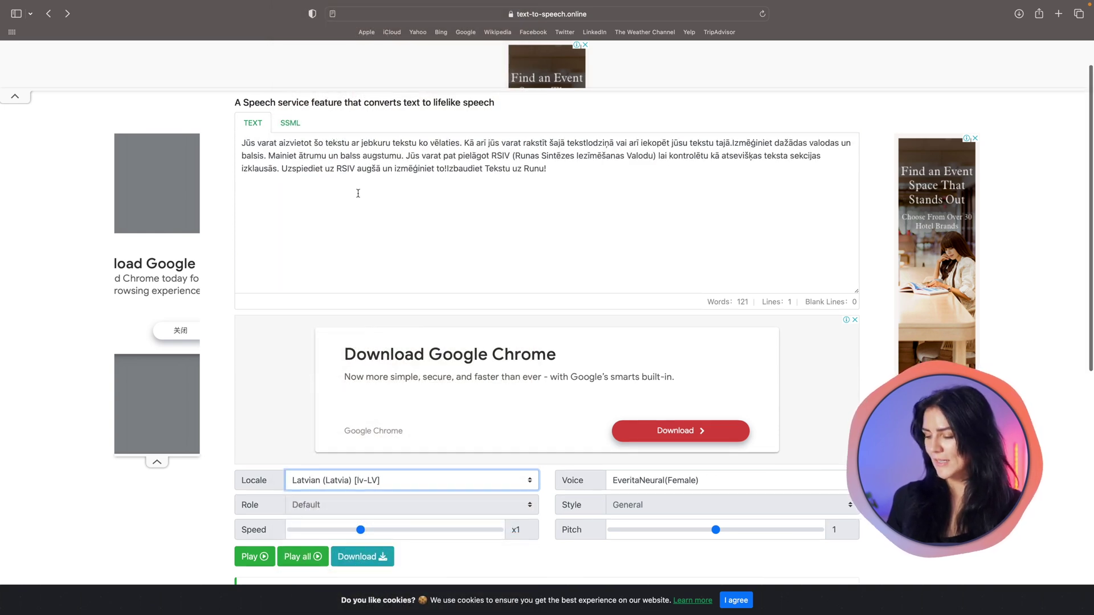
- Replace the sample text with a short Latvian self-introduction and play it aloud
left_click_drag(546, 170, 310, 161)
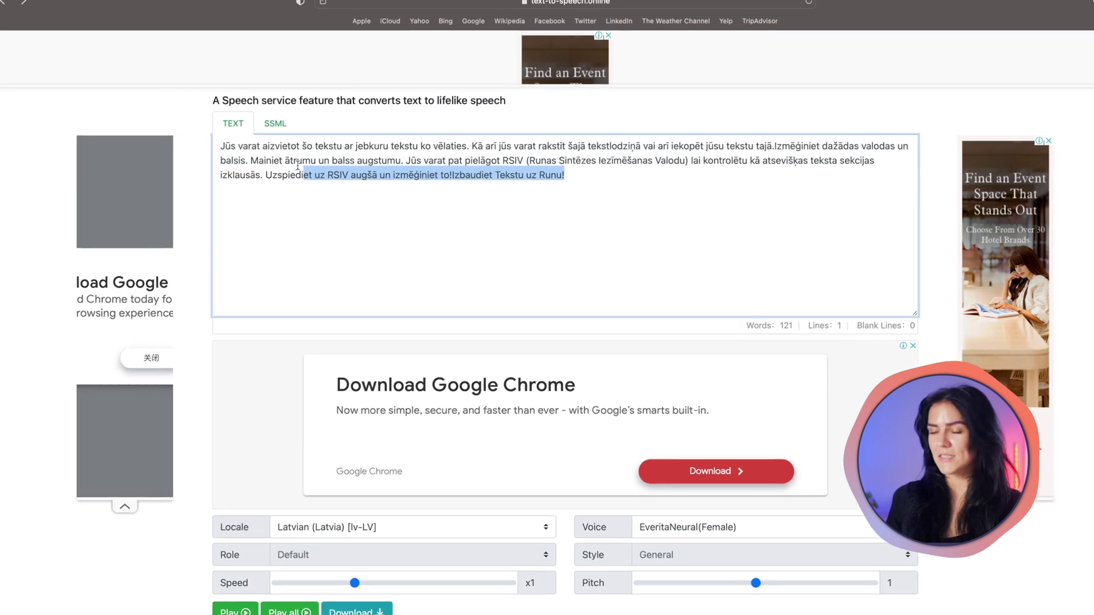
left_click_drag(296, 166, 208, 144)
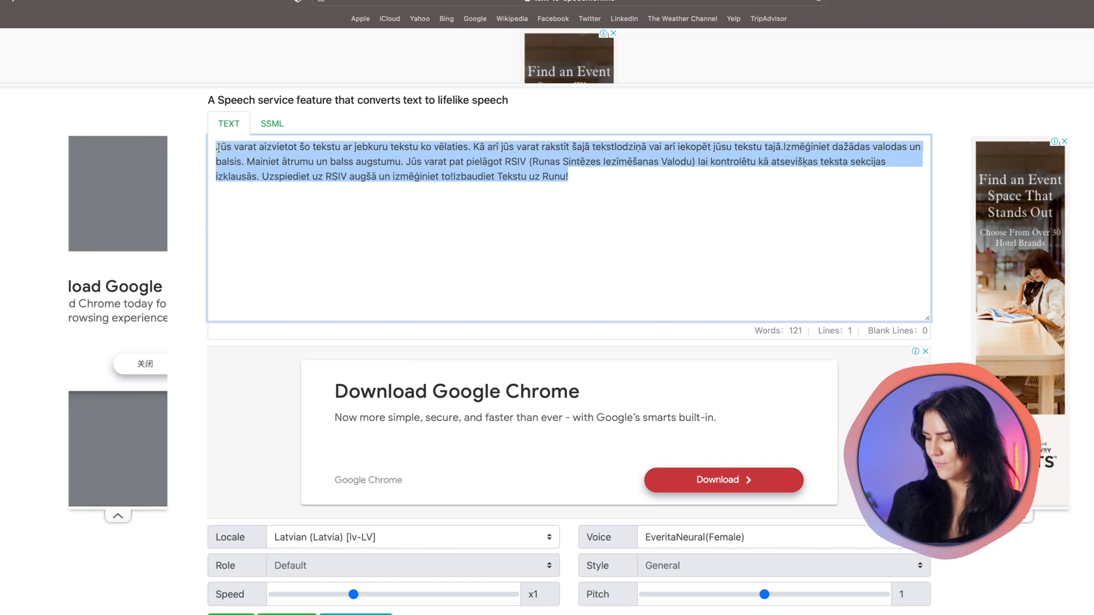
type("Sveiki, mani sauc Kintija.")
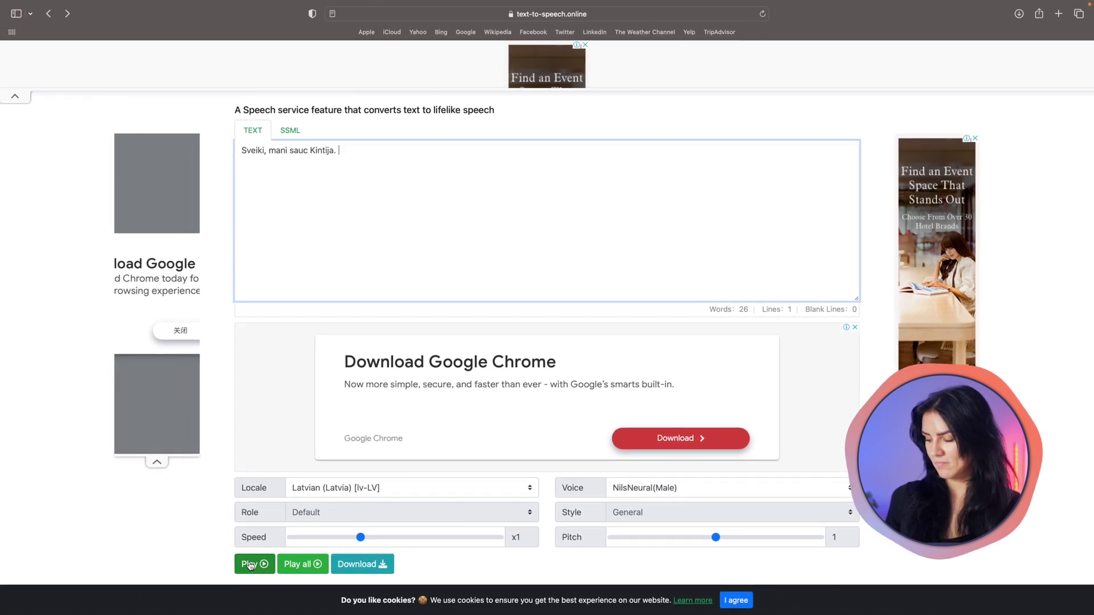
left_click(250, 565)
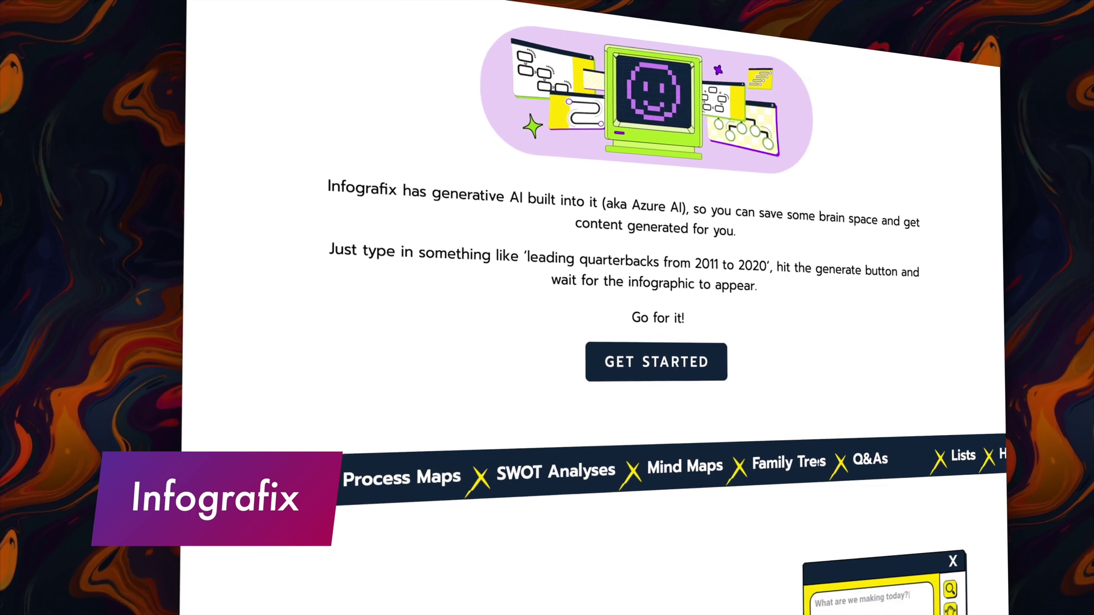
- Scroll down the Infografix landing page
scroll(593, 342, "down", 4)
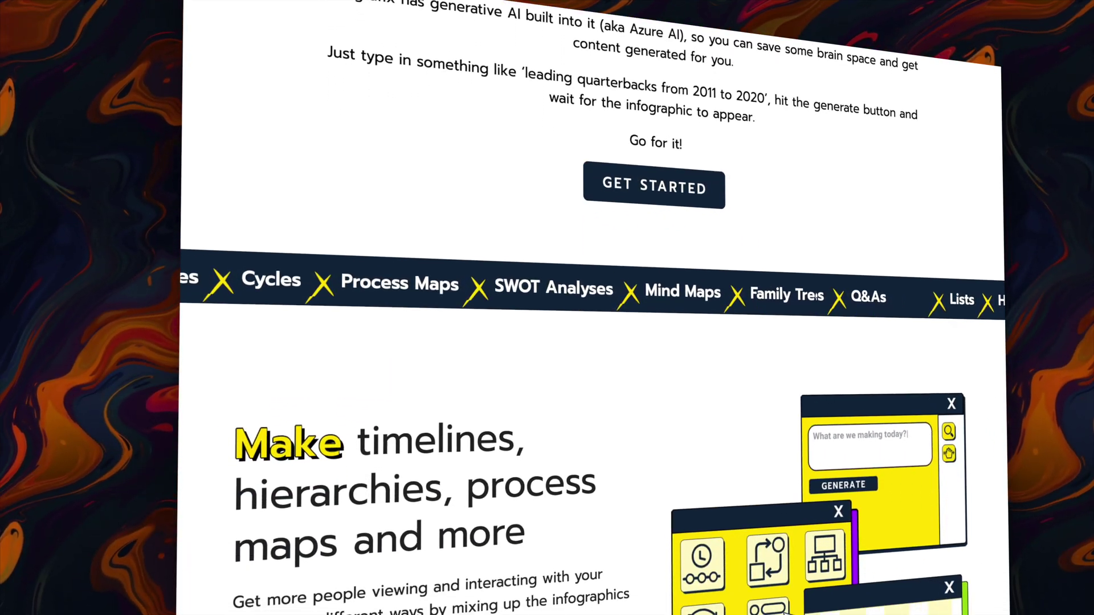
scroll(592, 342, "down", 1)
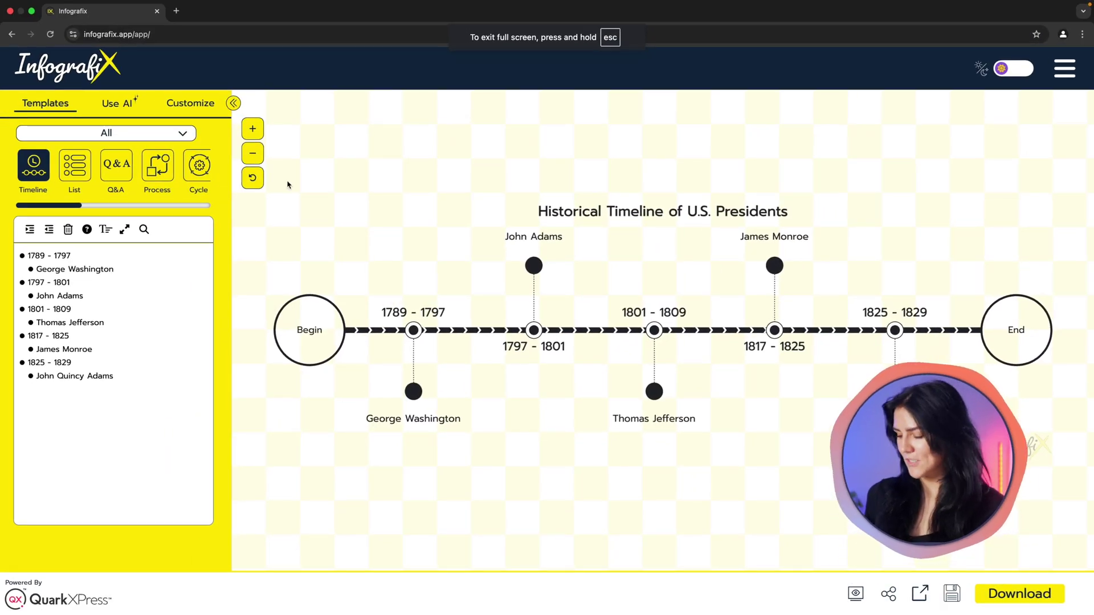
- Generate an AI timeline on 'Evolution of the internet', accepting the data-sharing notice
left_click(117, 103)
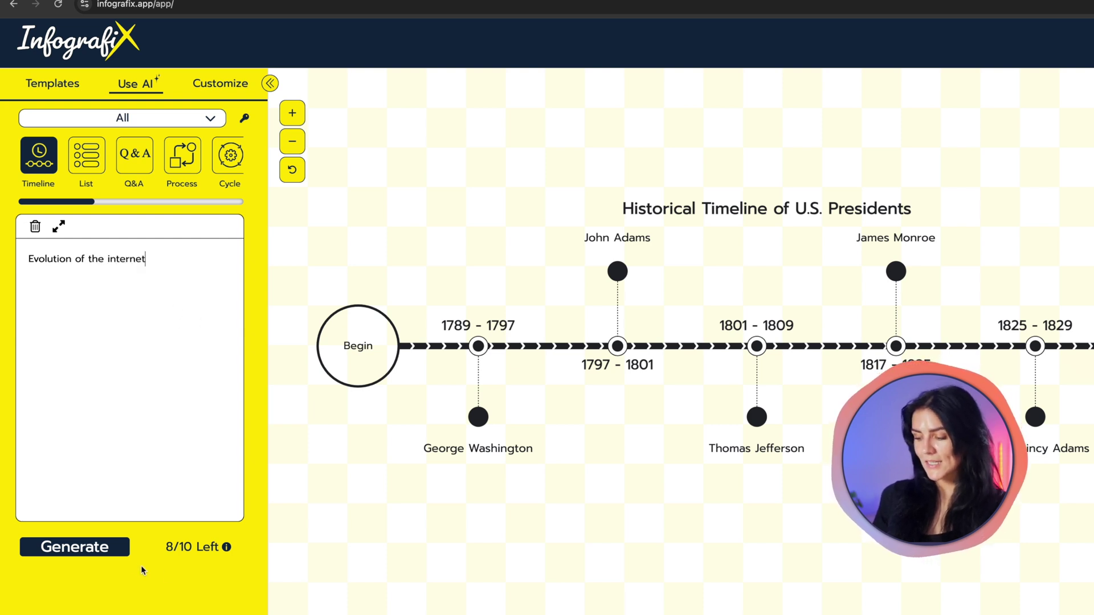
left_click(78, 547)
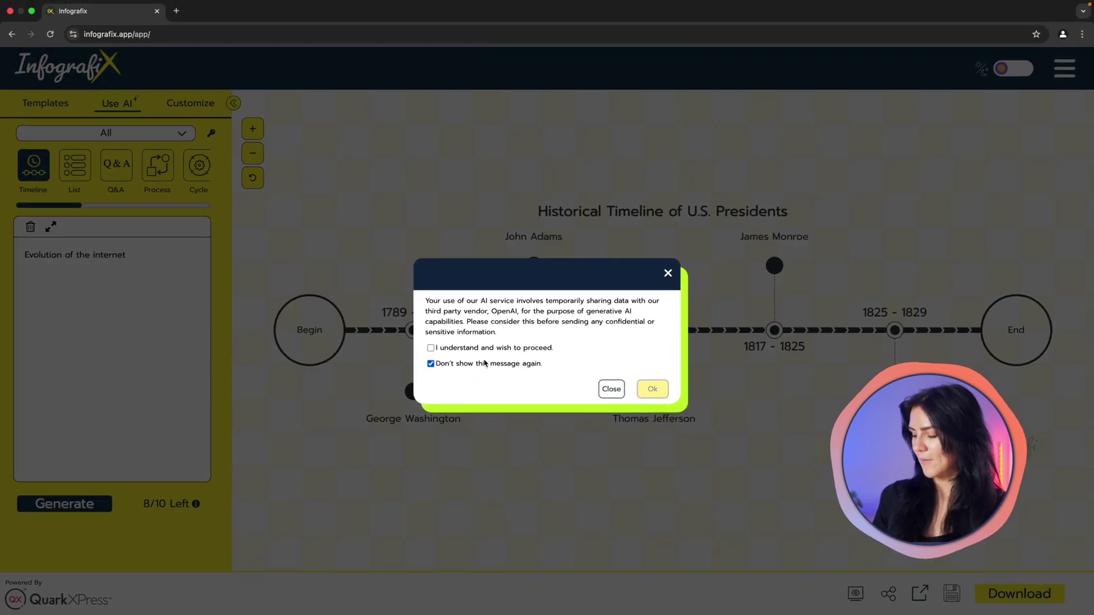
left_click(657, 393)
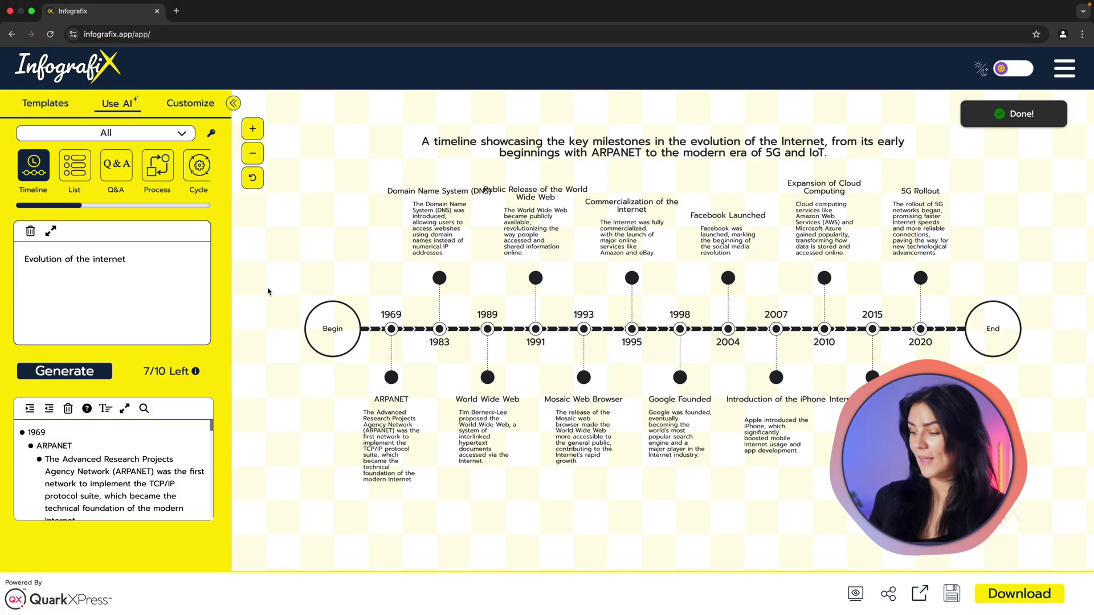
- Keep the 16:9 aspect ratio, set the font to ADLaM Display and apply the Blue Jeans theme
left_click(190, 102)
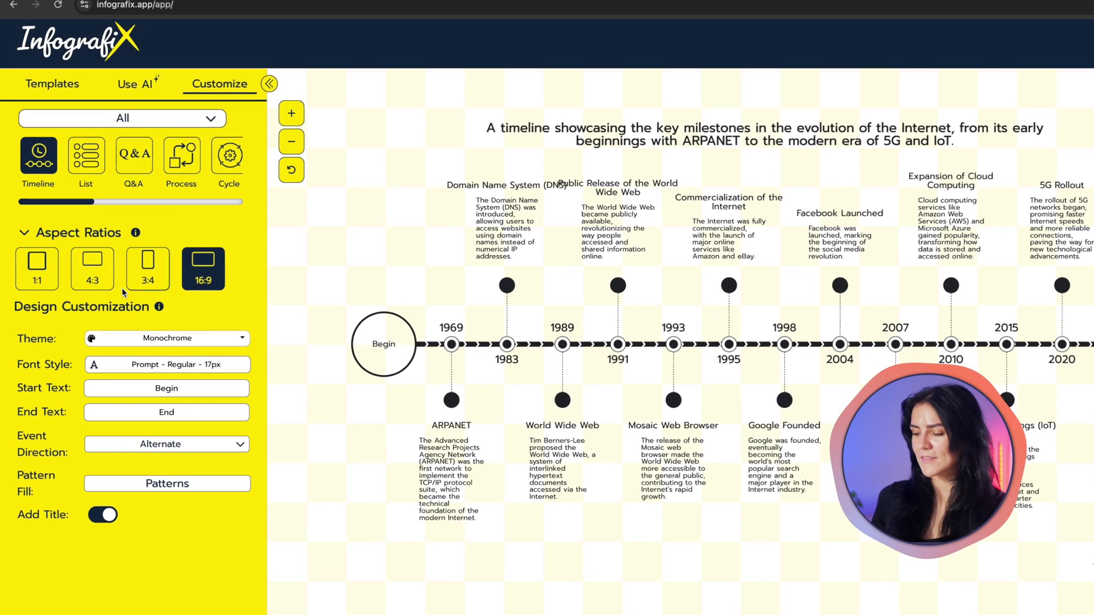
left_click(106, 273)
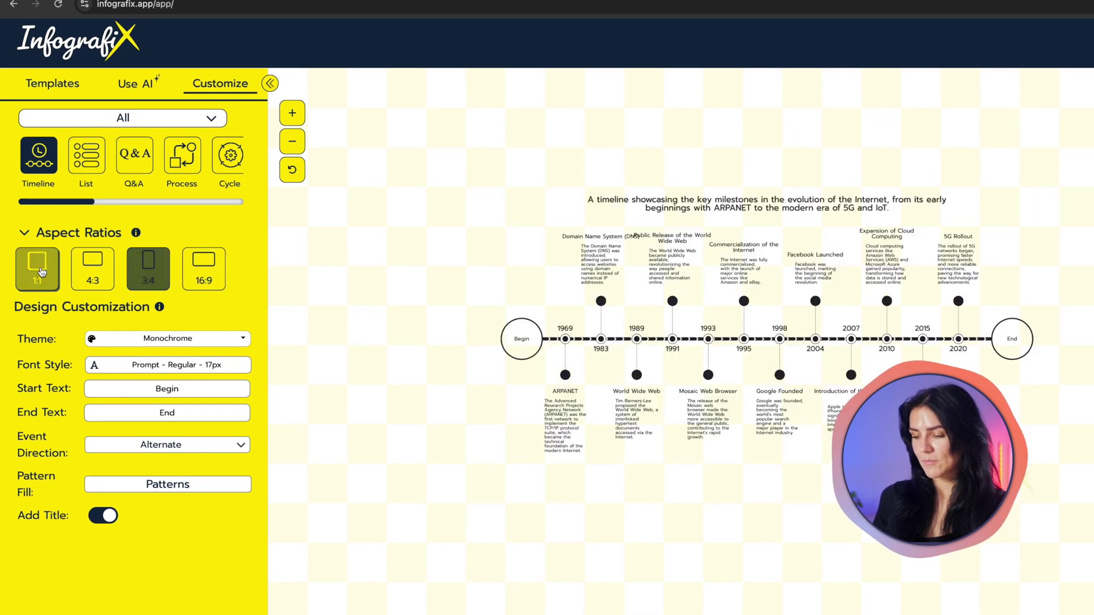
left_click(203, 268)
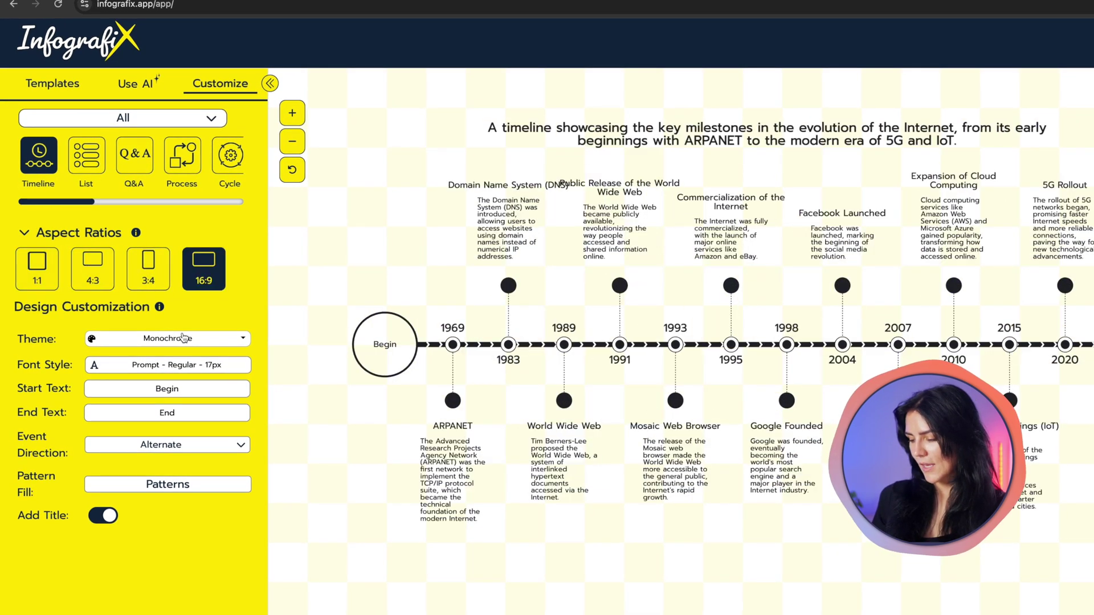
left_click(167, 339)
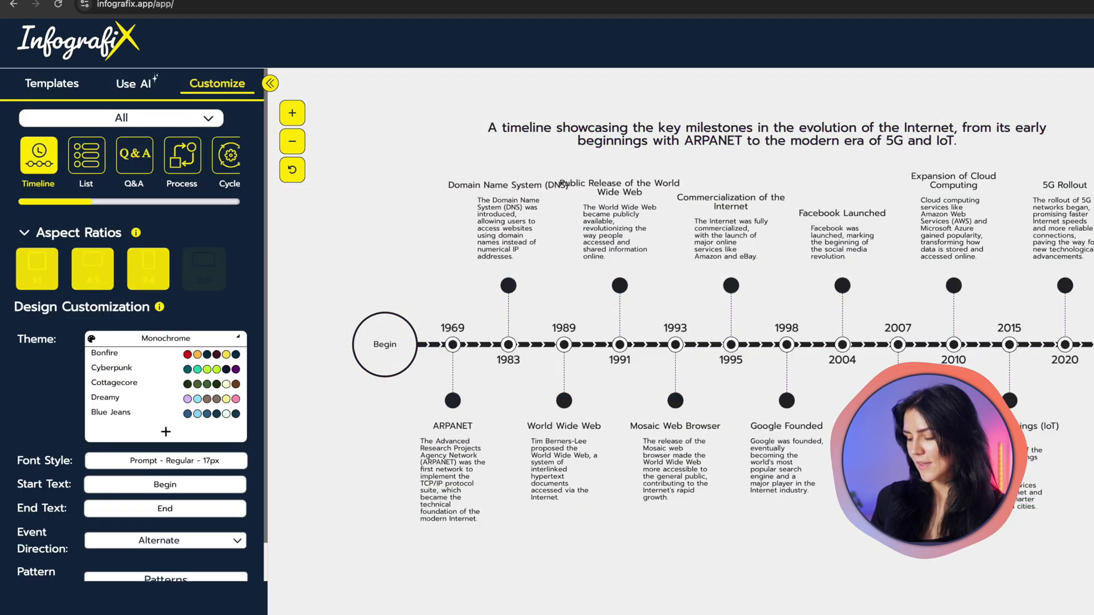
left_click(167, 338)
left_click(168, 365)
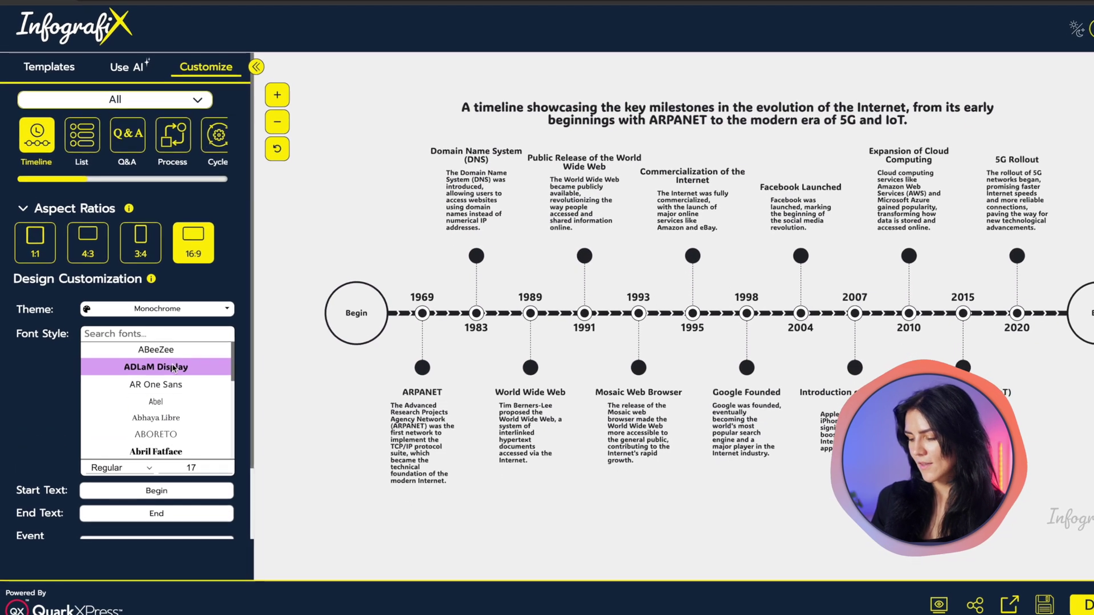
left_click(157, 390)
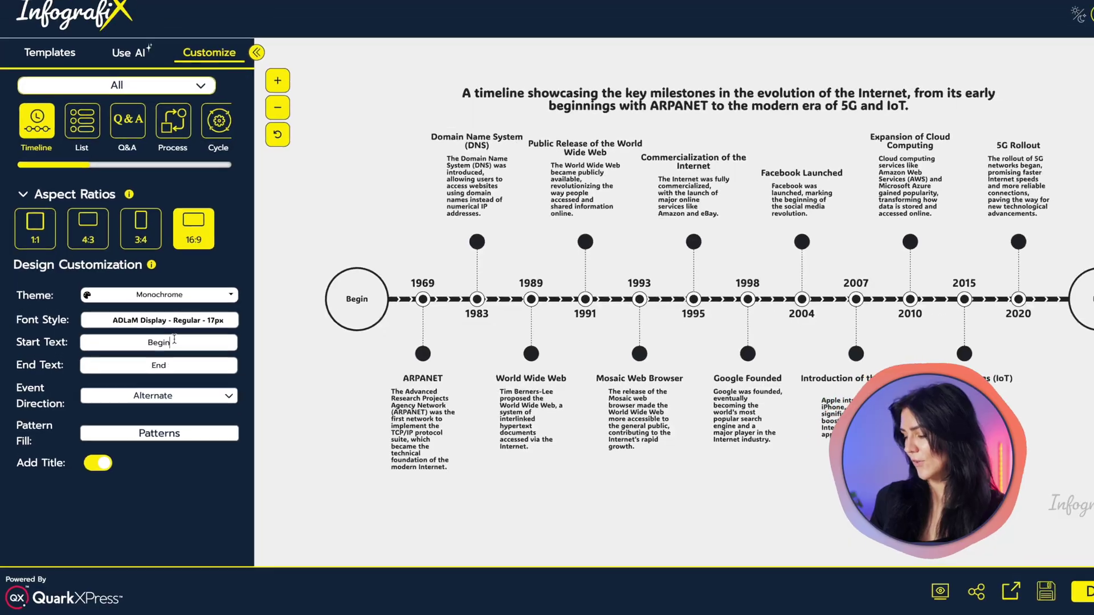
left_click(167, 278)
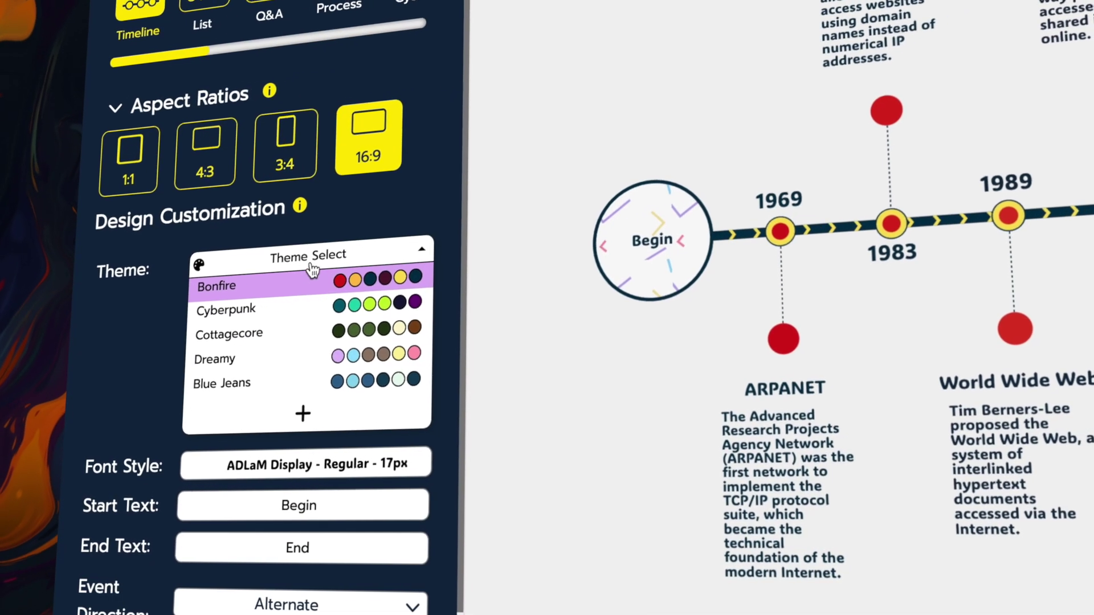
left_click(313, 380)
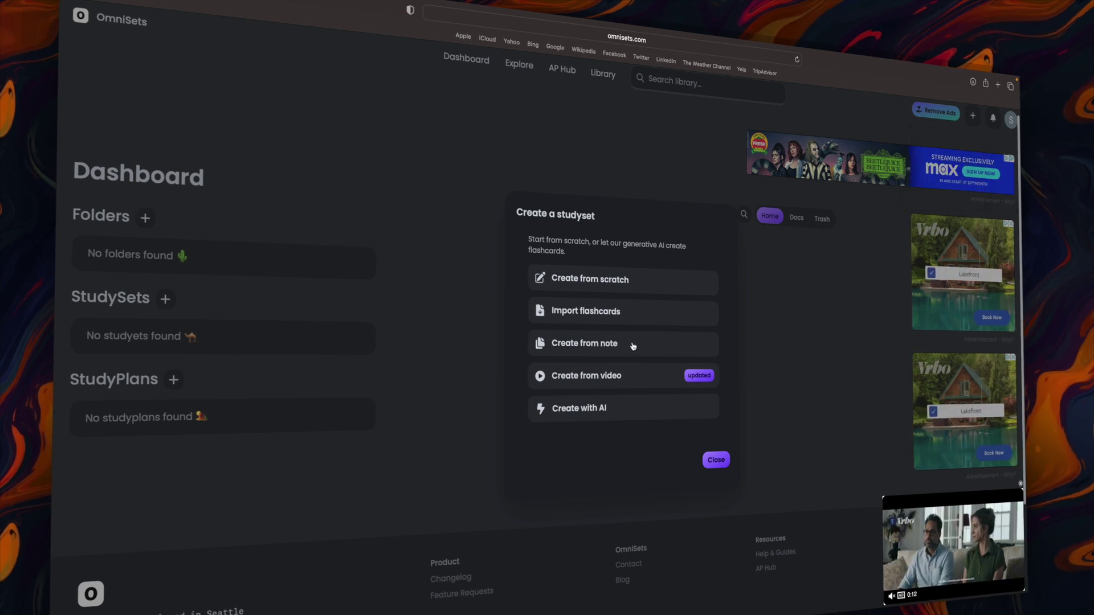
- Create a study set from pasted notes on Darwin's Theory of Evolution
left_click(631, 343)
left_click(447, 319)
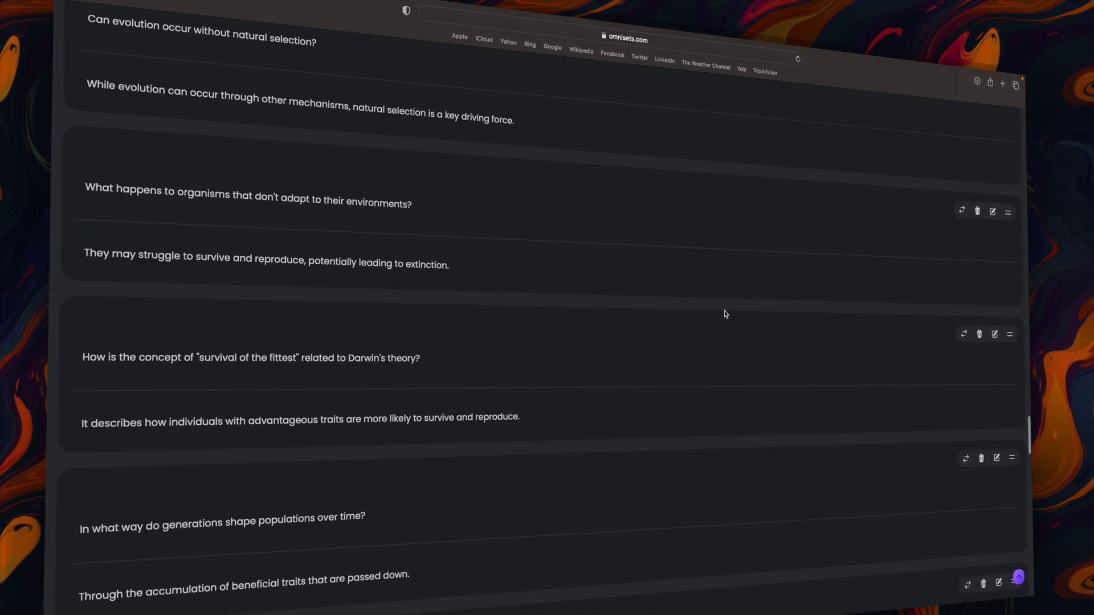
scroll(723, 314, "down", 5)
scroll(725, 314, "down", 15)
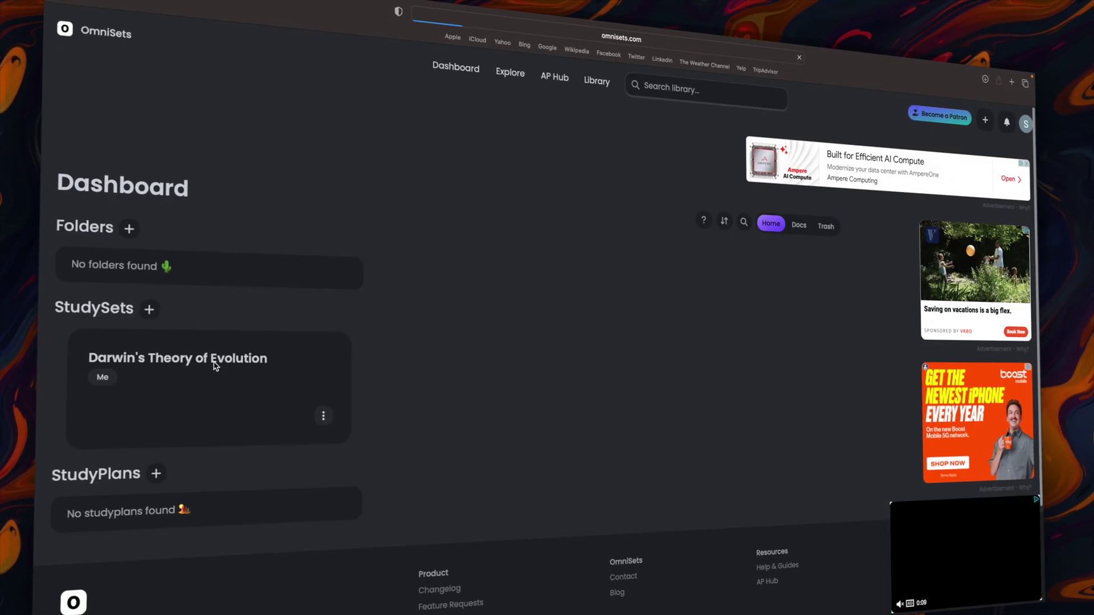
- Flip through the Darwin flashcards, then browse the Health Sciences library
left_click(213, 366)
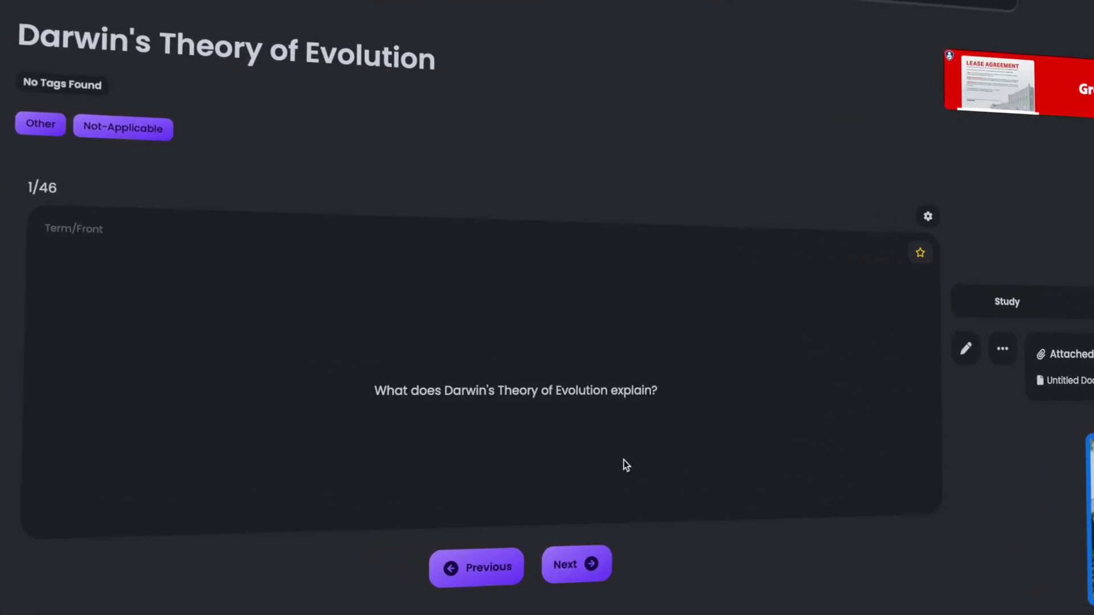
left_click(575, 566)
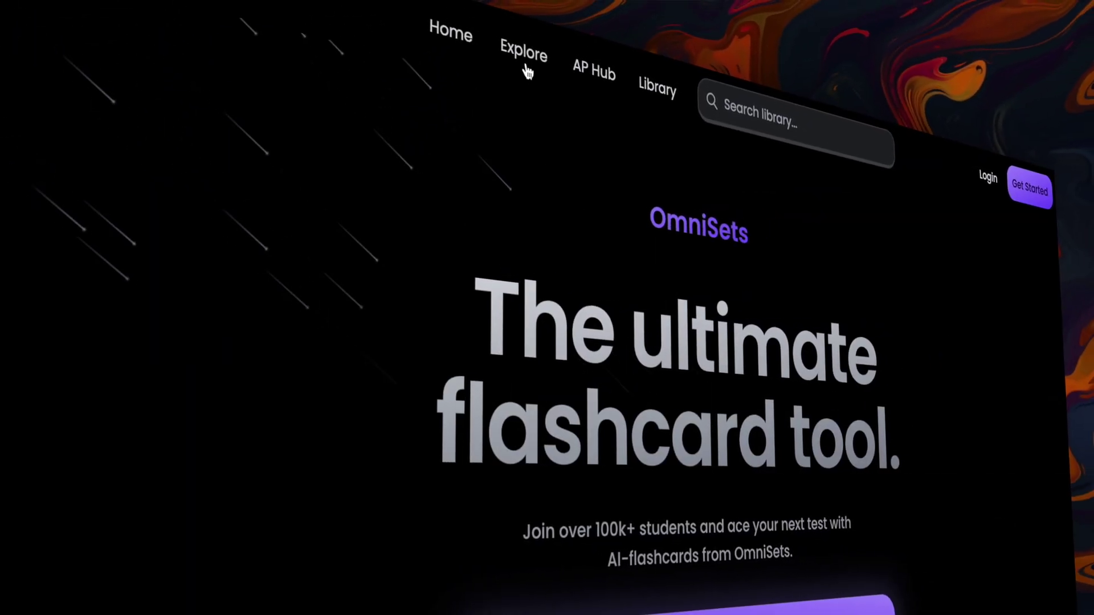
left_click(527, 70)
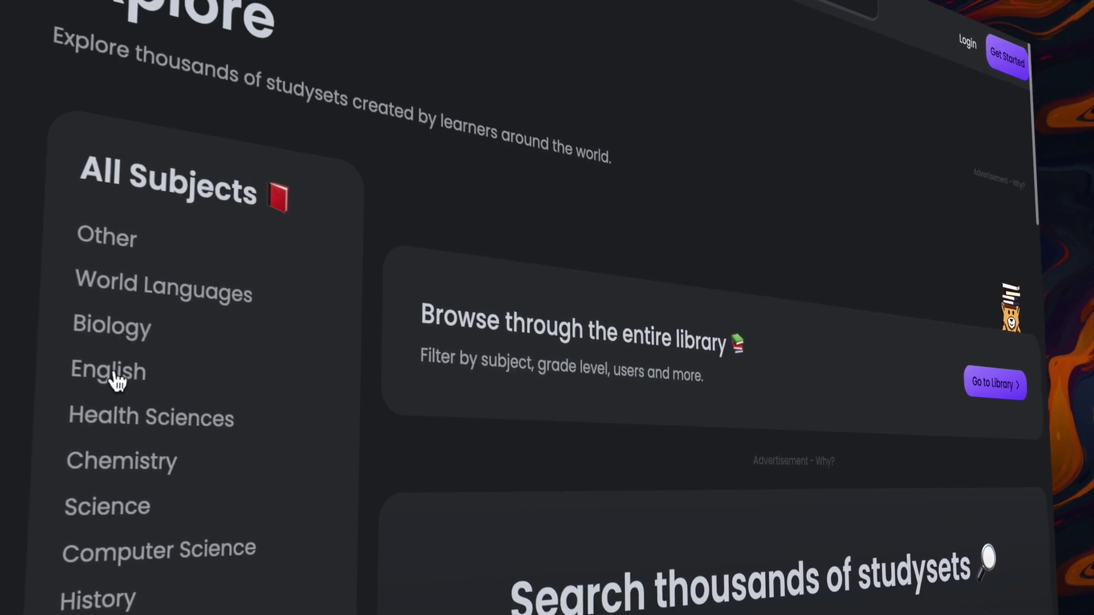
left_click(73, 428)
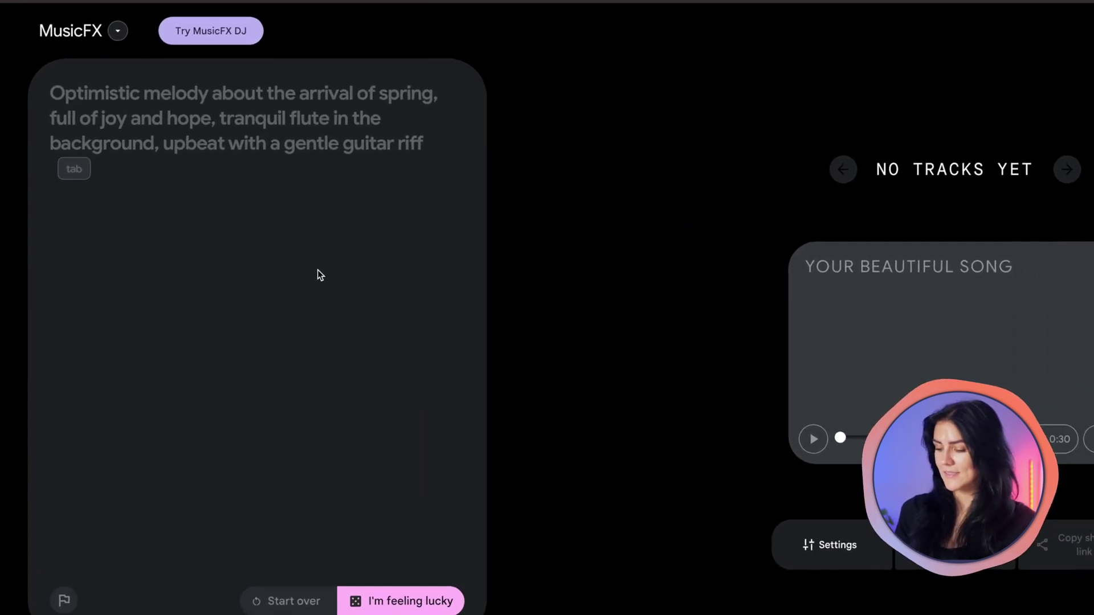
- Generate music from '80s pop, vibrant, synth driven sound, cosmic vibes, saxophone, bass heavy, exciting'
left_click(188, 156)
type("80s")
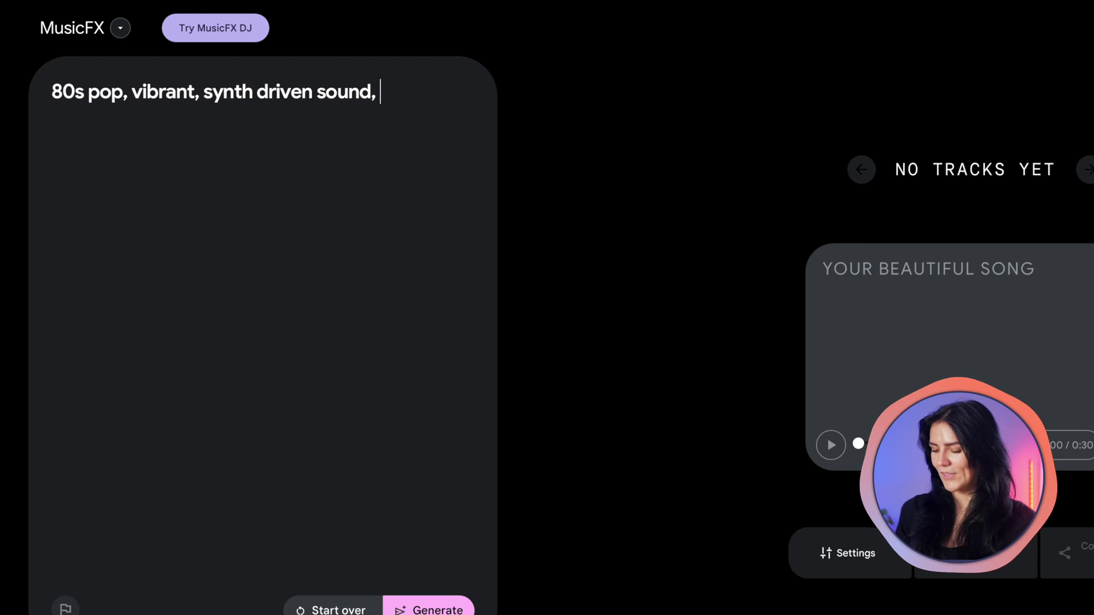
type("ic vibes,")
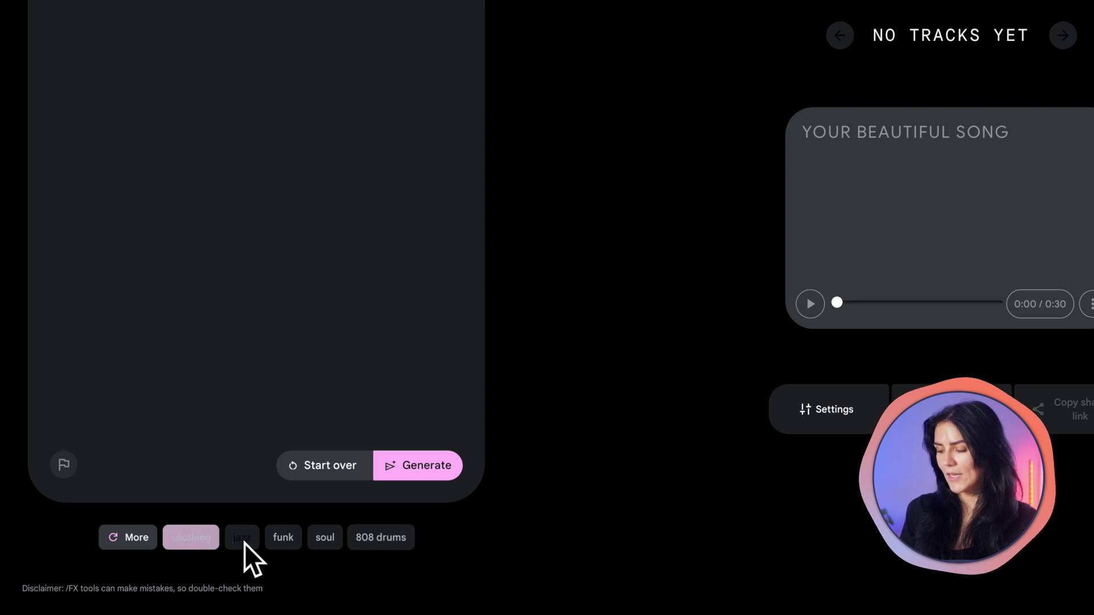
left_click(415, 548)
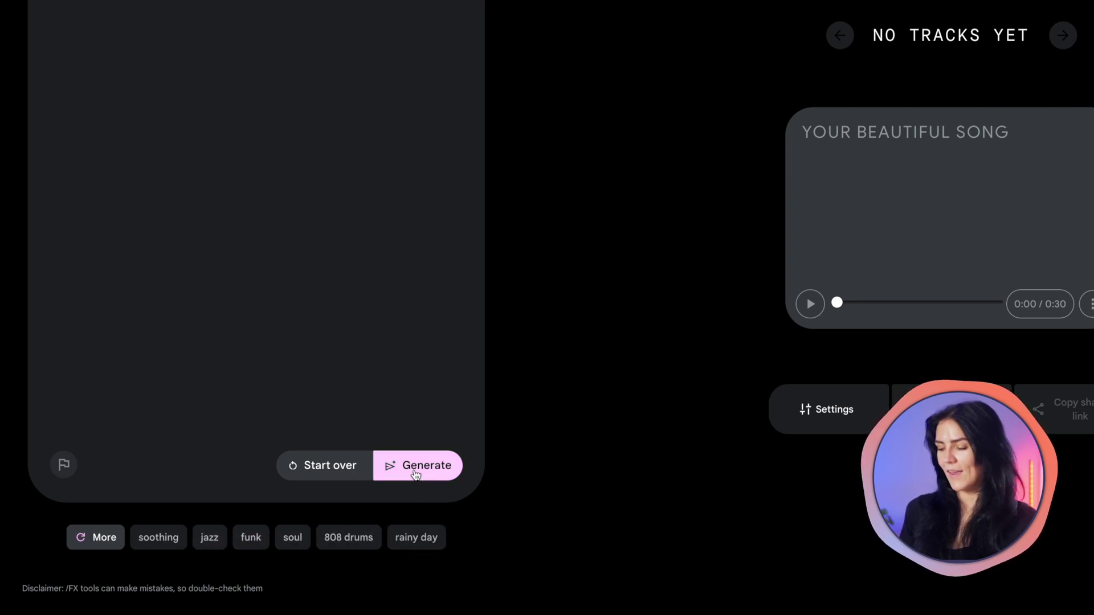
left_click(415, 471)
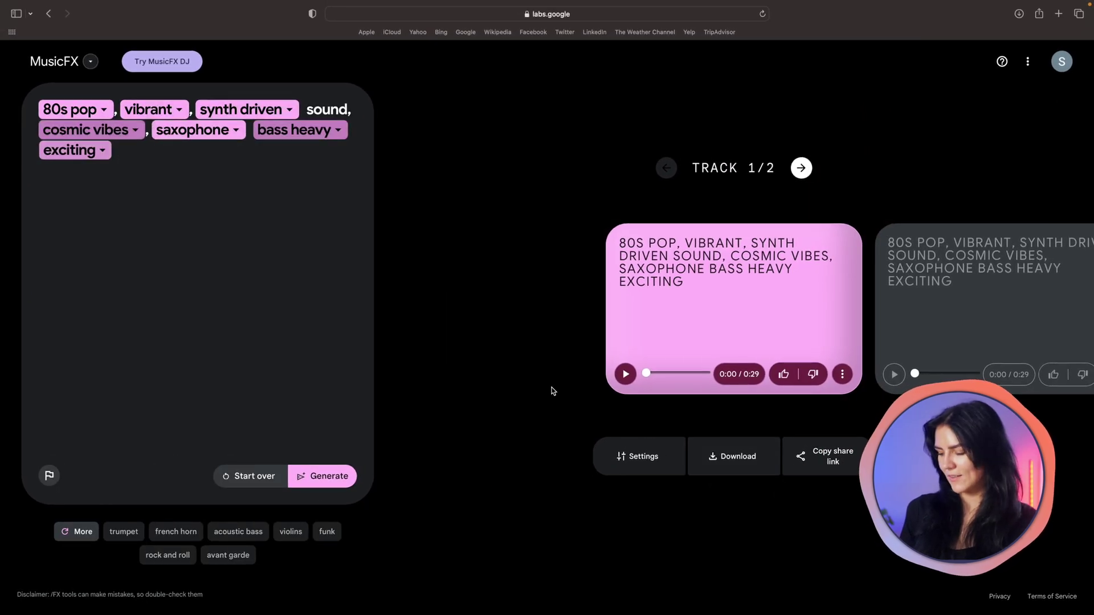
- Play the first track, move to the second, and view settings with looping on
left_click(626, 374)
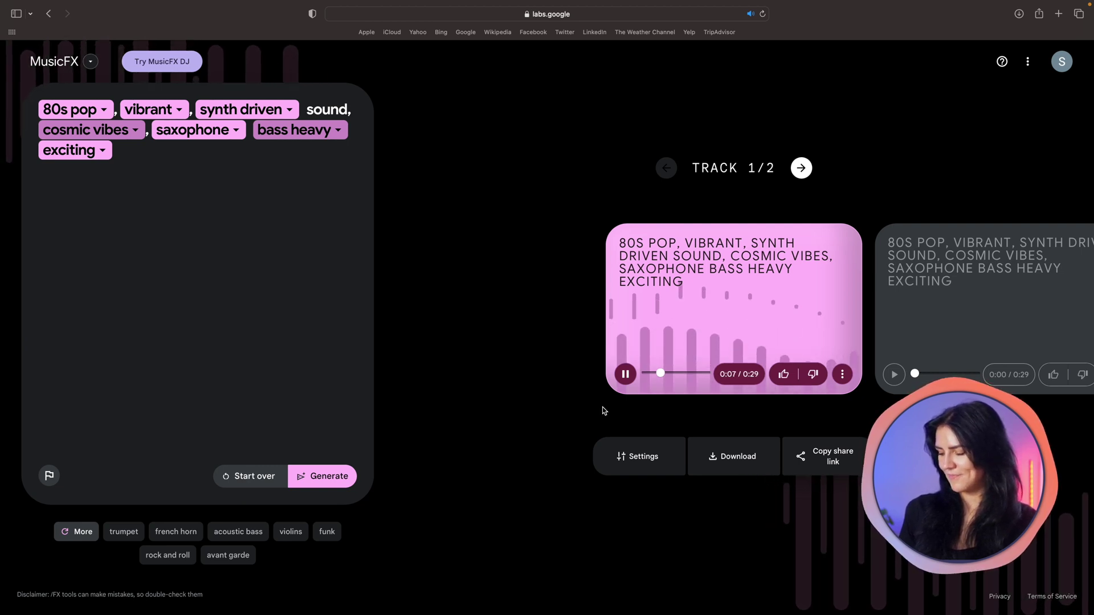
left_click(892, 380)
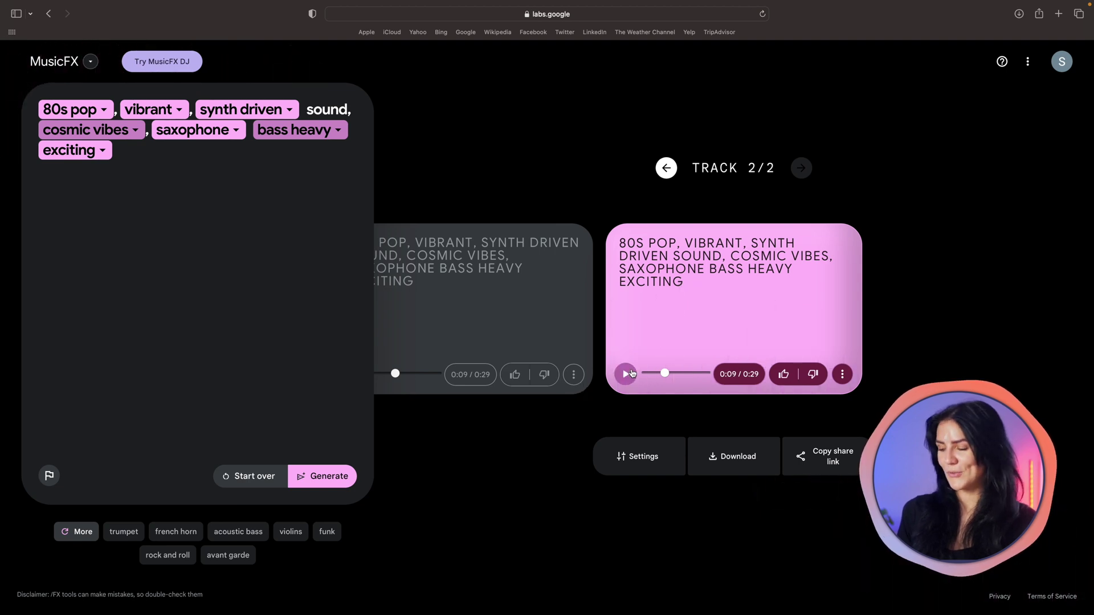
left_click(638, 456)
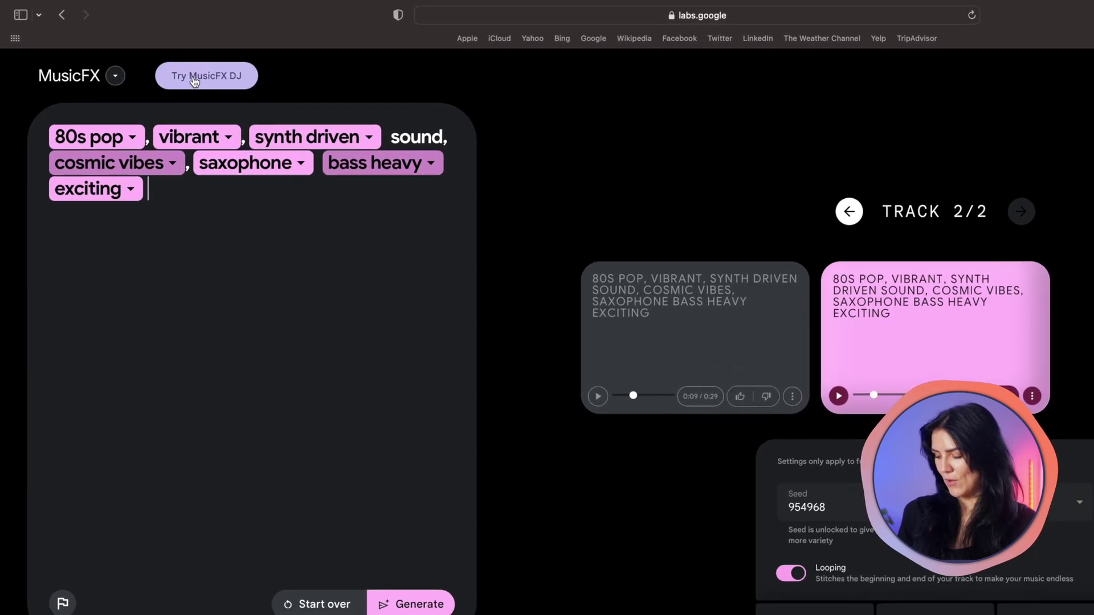
- Switch to MusicFX DJ, which opens with ocarina, rich orchestration and merengue prompts
left_click(197, 83)
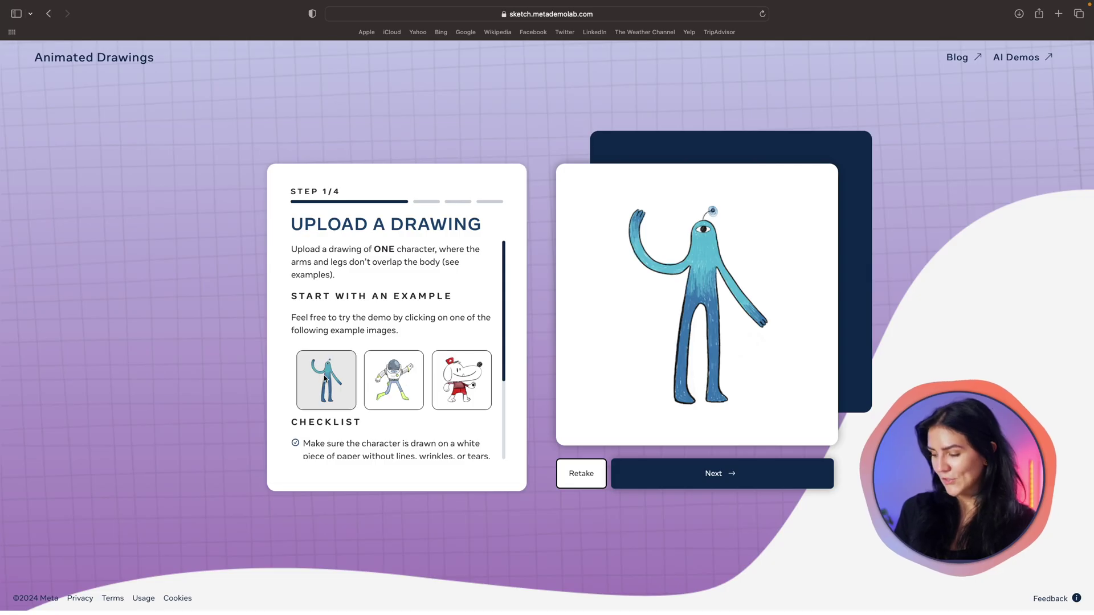
- Accept the detected character box, outline mask and joint positions for the blue character
left_click(706, 478)
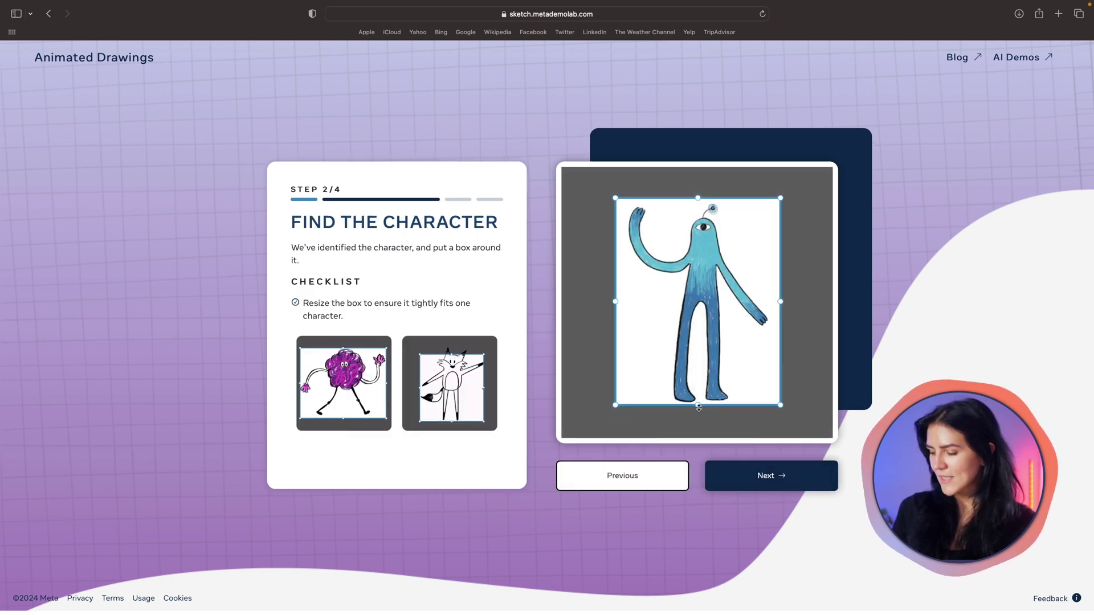
left_click(806, 465)
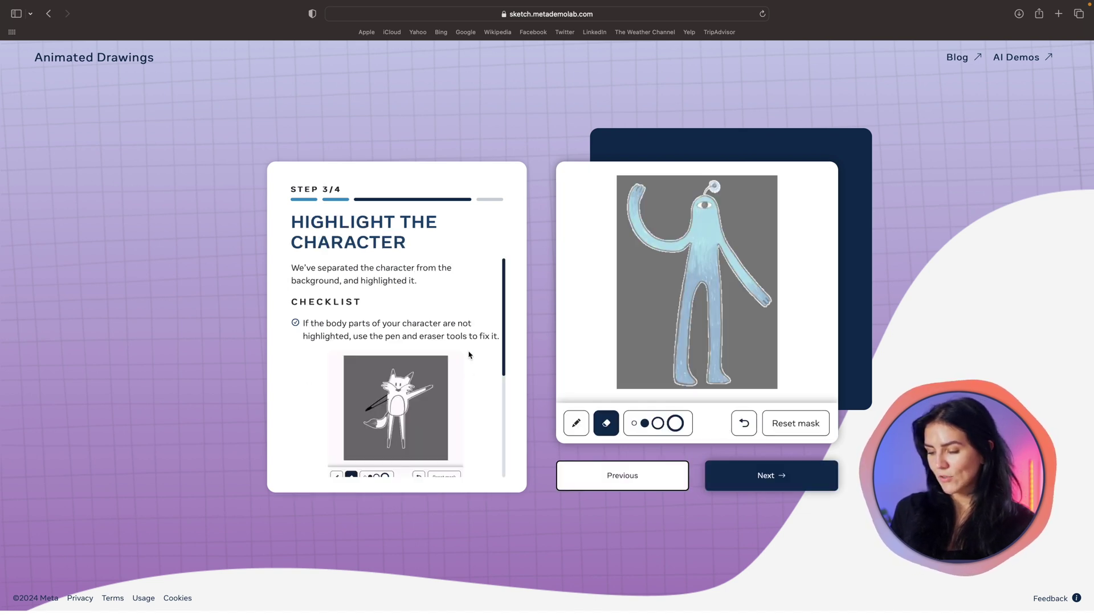
left_click(772, 478)
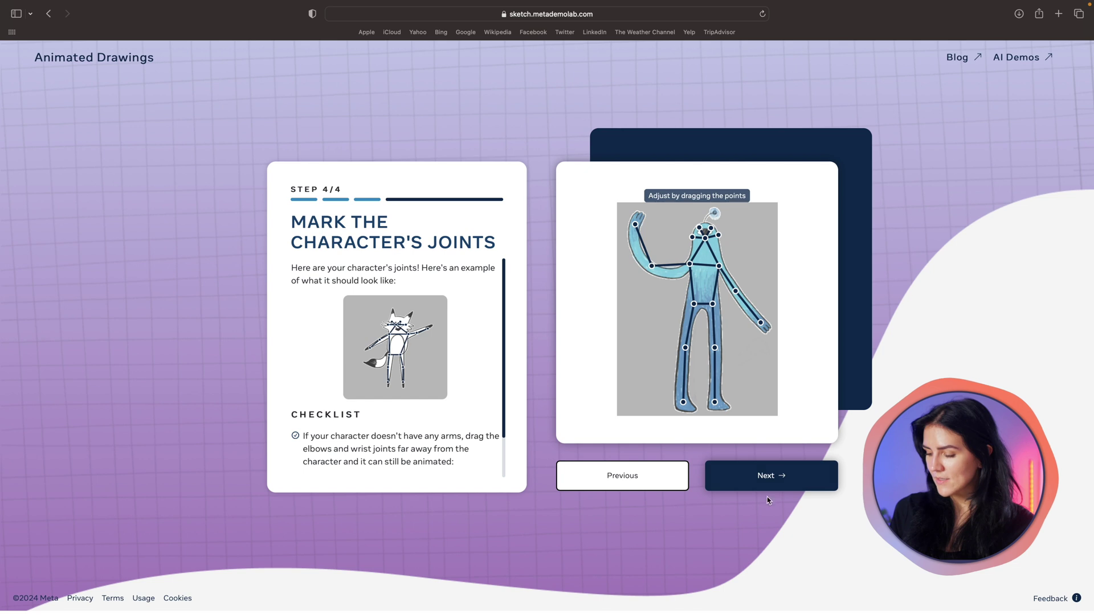
left_click(767, 487)
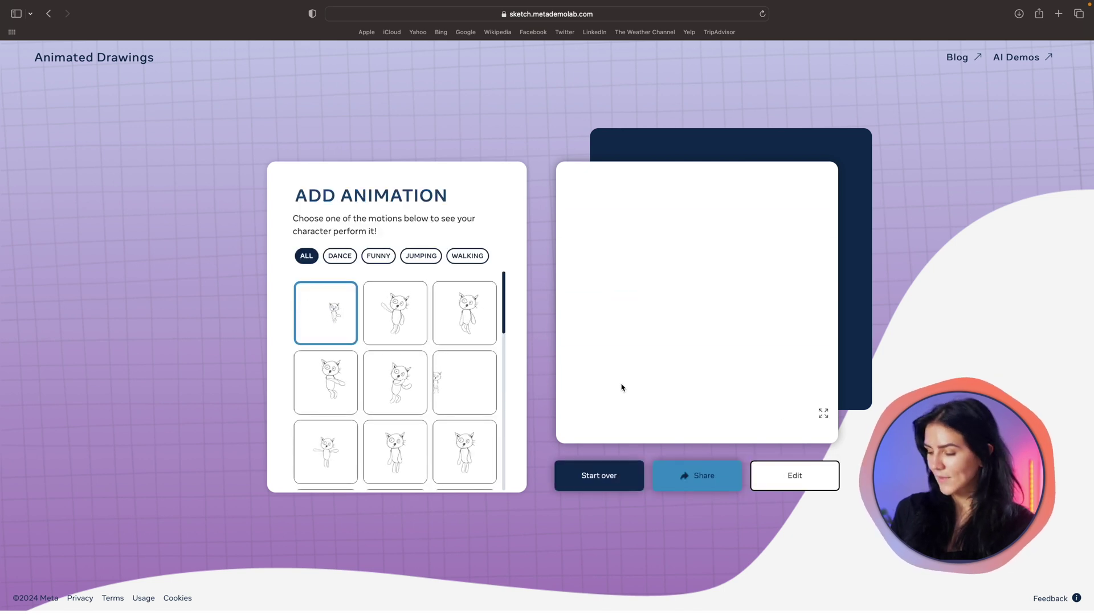
- Filter to DANCE motions, animate the character with a dance, then show FUNNY motions
left_click(339, 256)
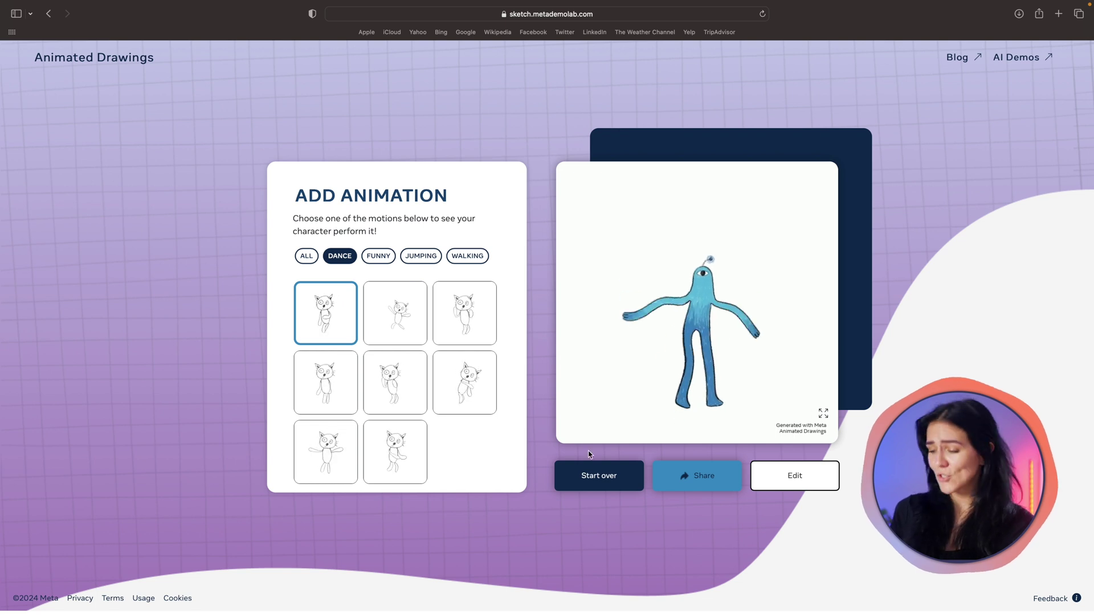
left_click(462, 396)
left_click(378, 256)
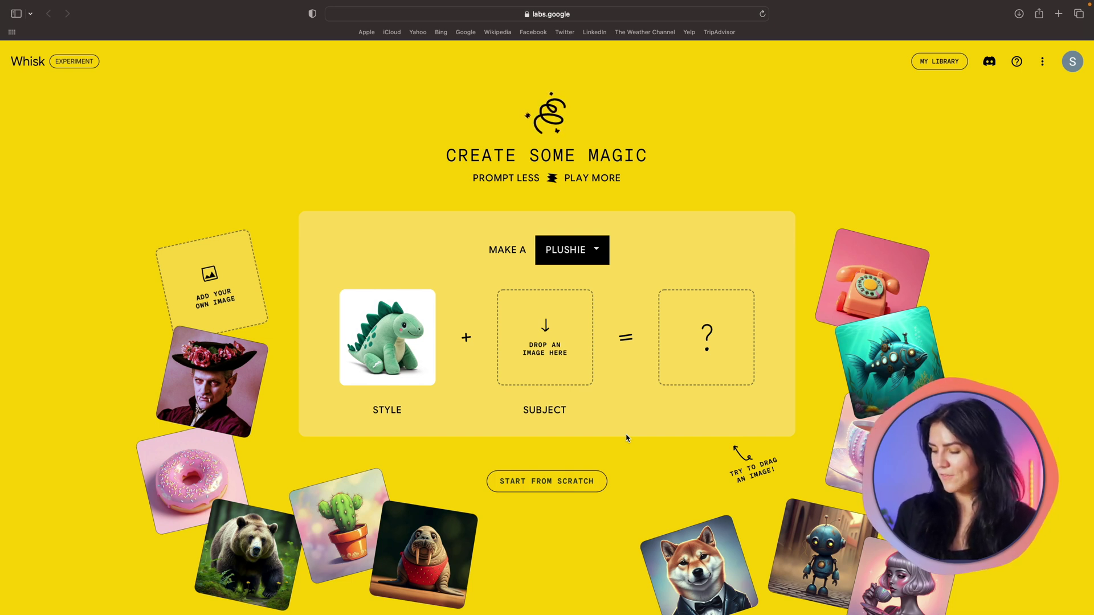
- Upload the woman's screenshot as the Whisk subject and open the plushie result in the tool
left_click(543, 366)
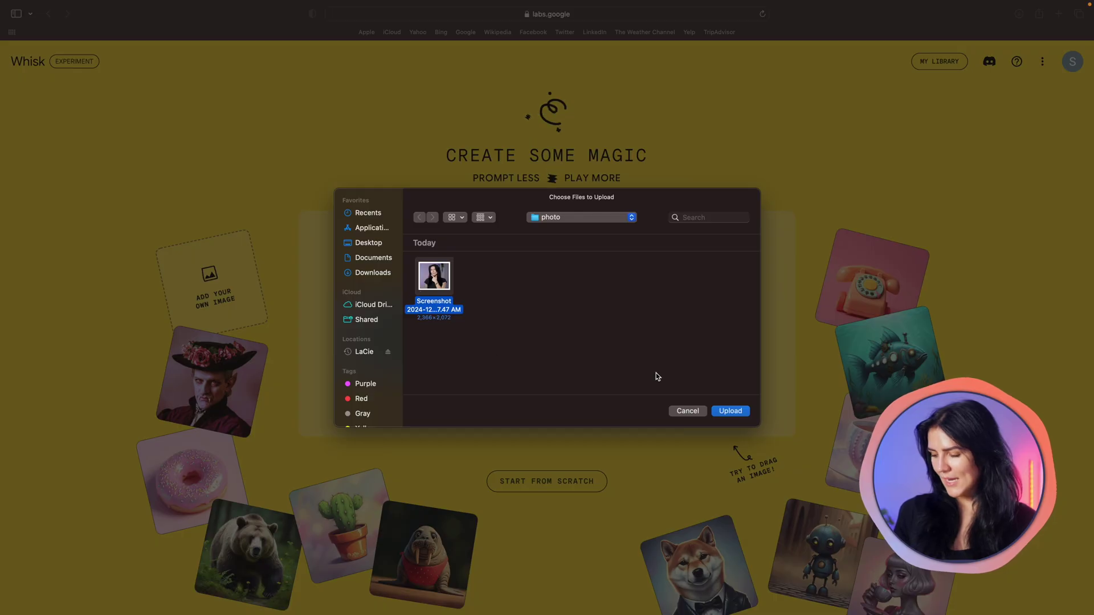
left_click(730, 410)
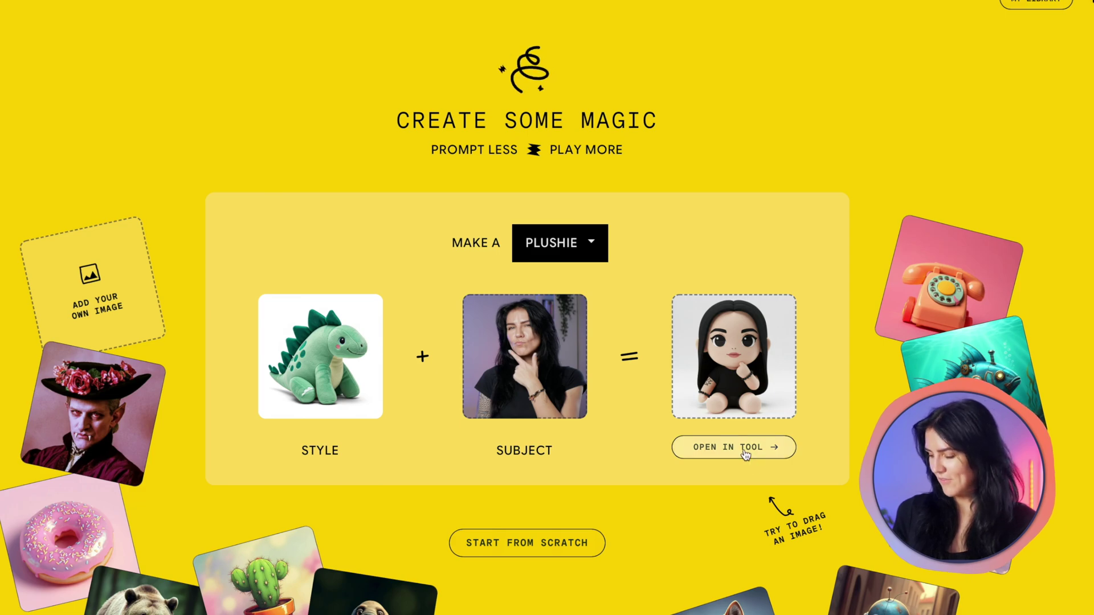
left_click(744, 449)
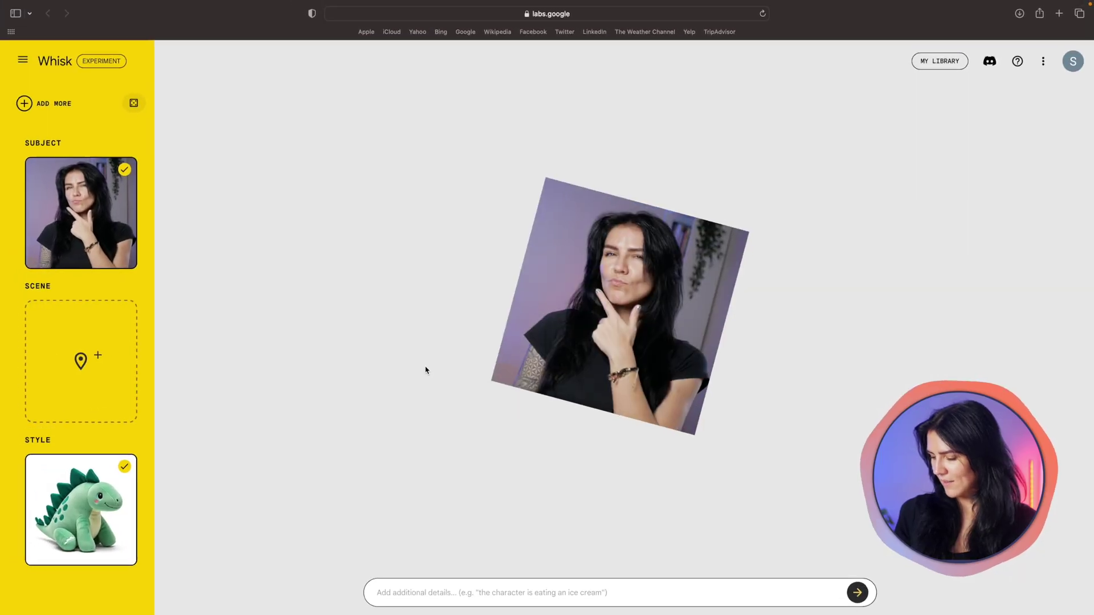
- Select a plushie result's description and generate new plushies from it
left_click(829, 404)
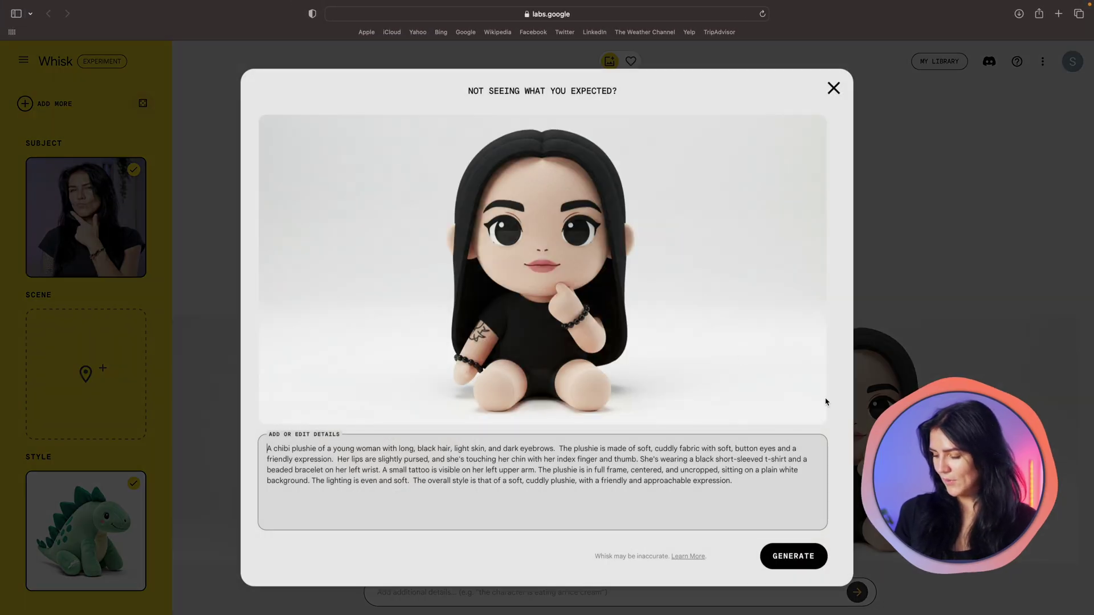
triple_click(290, 465)
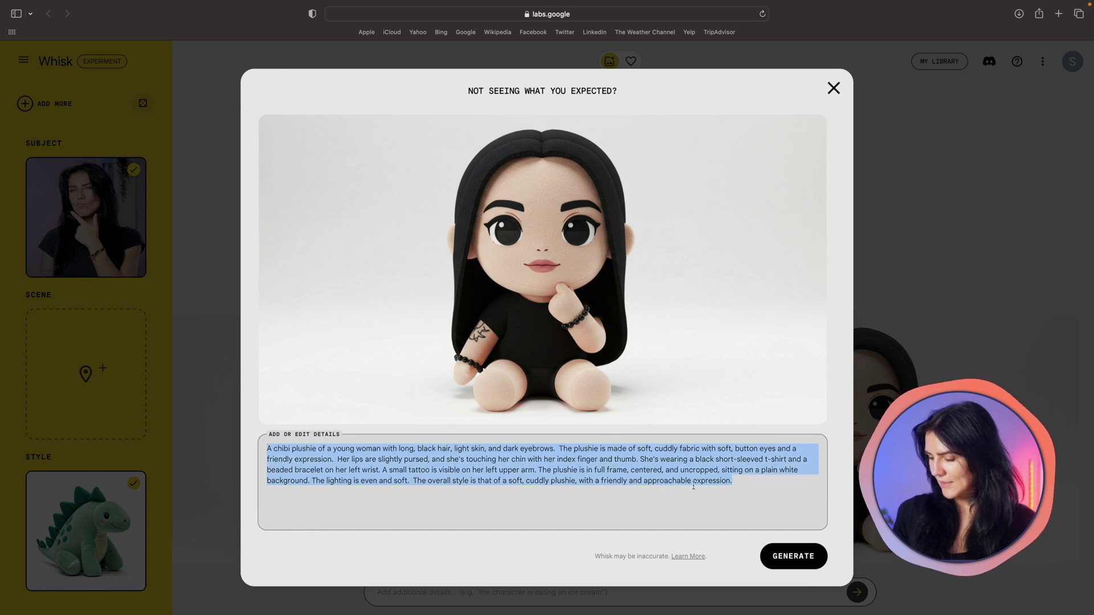
left_click(715, 484)
left_click(792, 557)
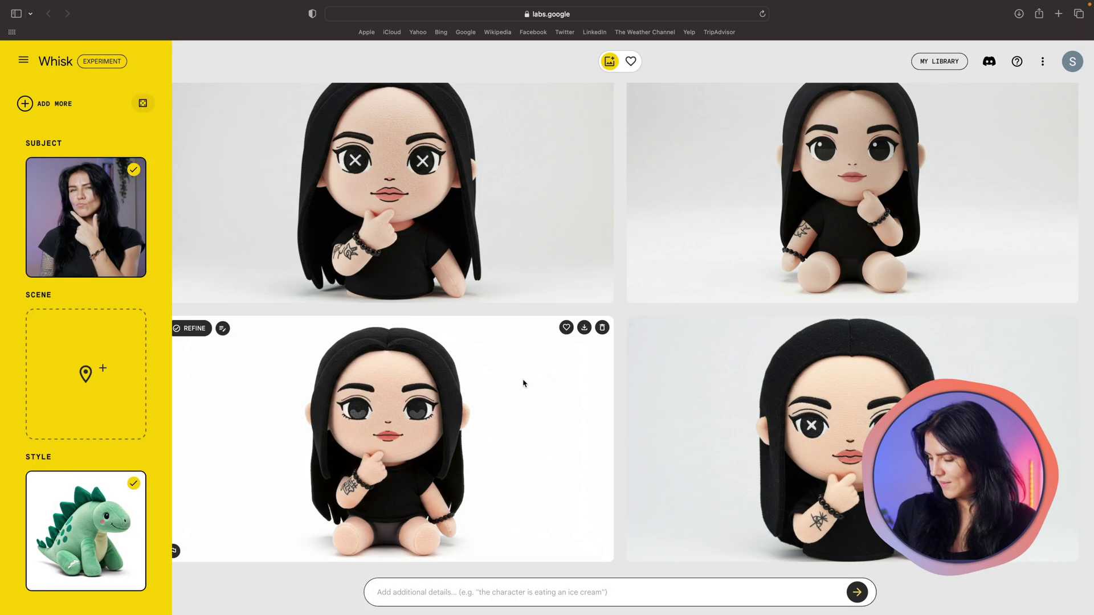
scroll(522, 383, "down", 1)
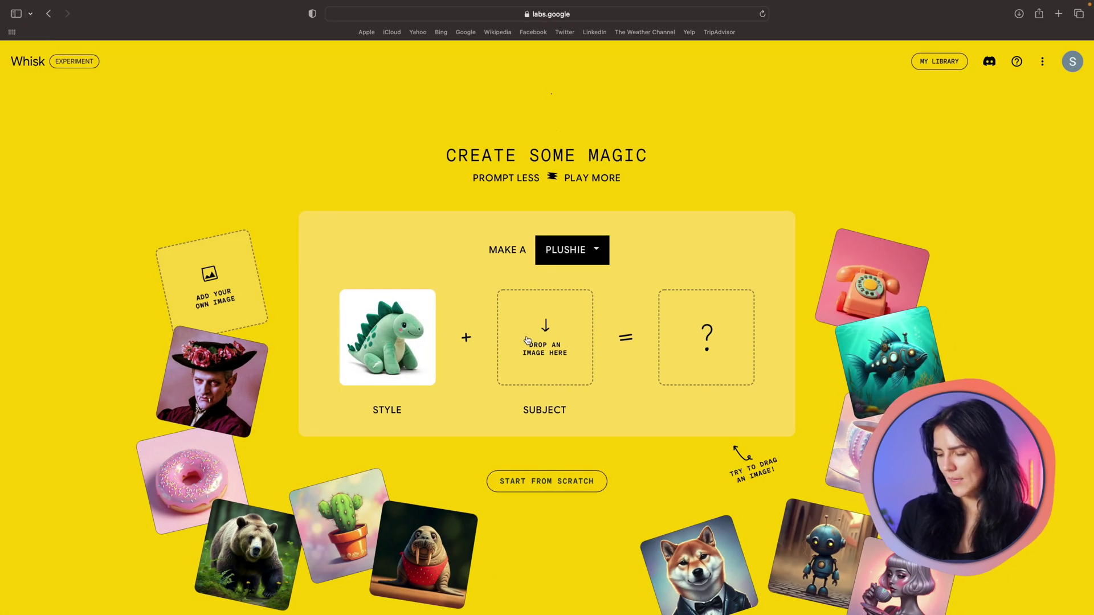
- Add the subject photo, switch Make a to STICKER, and open the sticker result in the tool
left_click(527, 338)
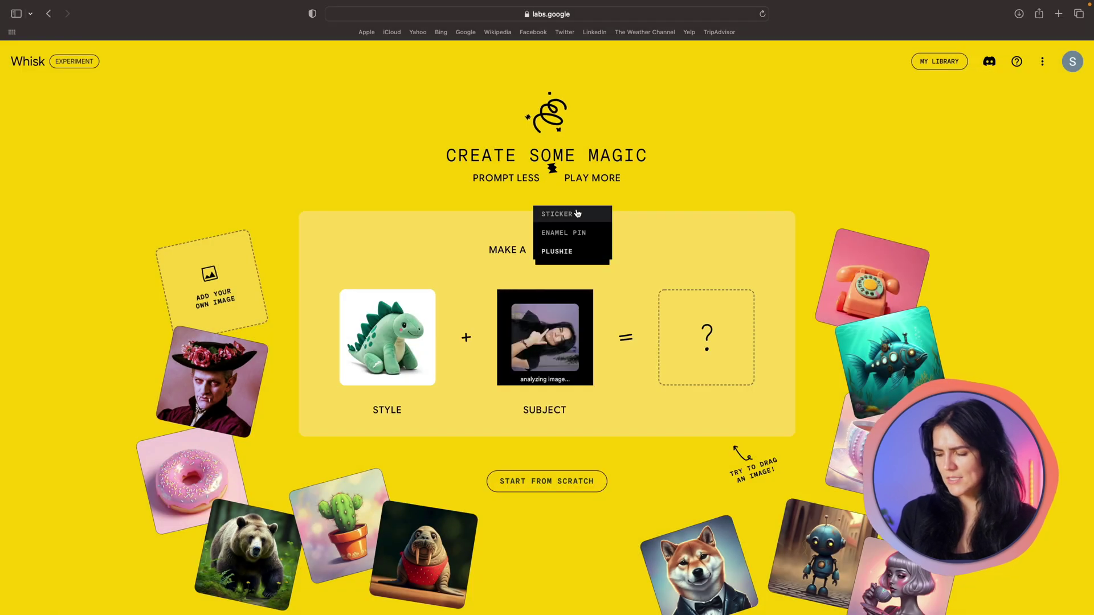
left_click(577, 215)
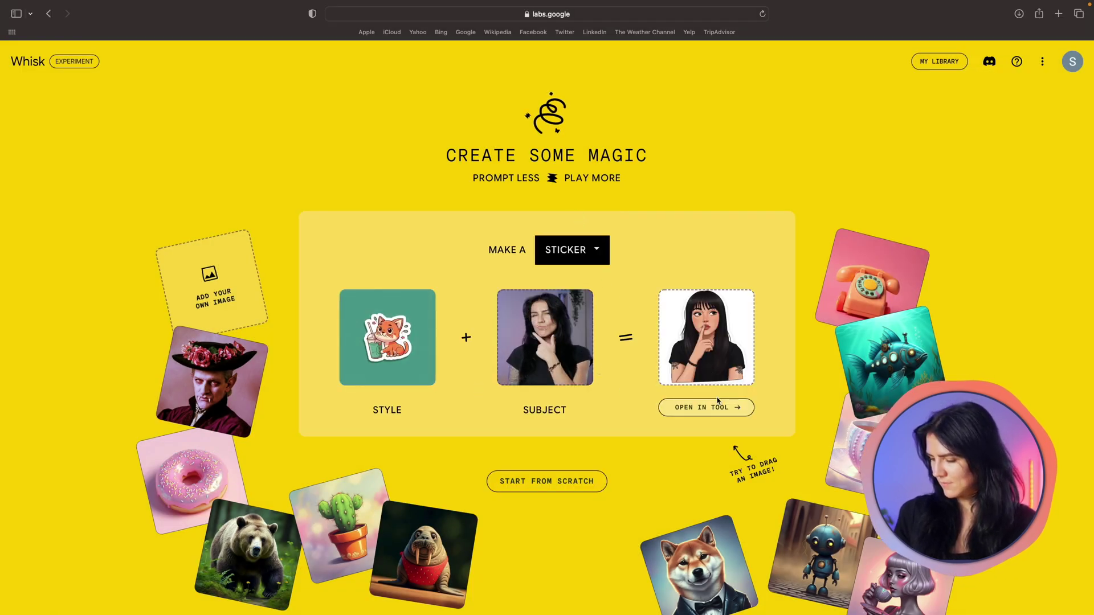
left_click(706, 407)
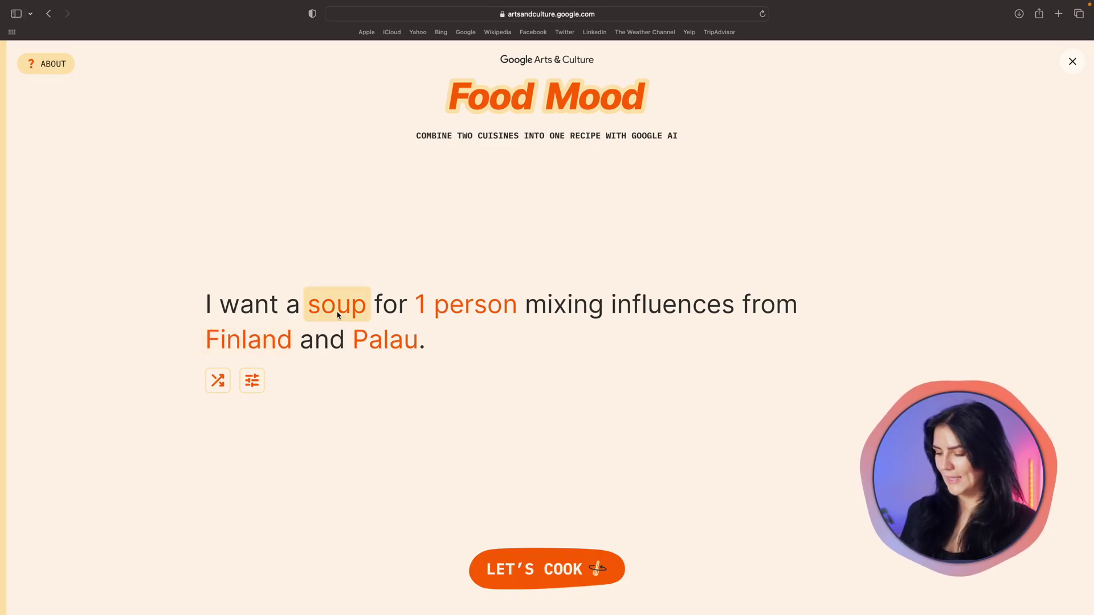
- Change the dish to dessert with Latvia and Thailand cuisines, then generate the recipe
left_click(337, 315)
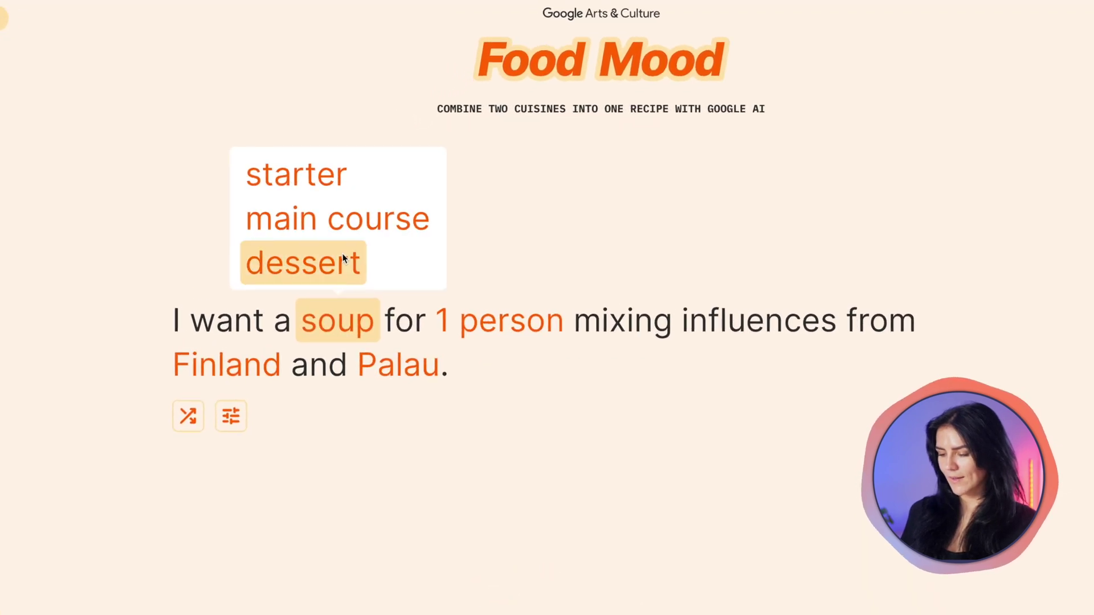
left_click(343, 262)
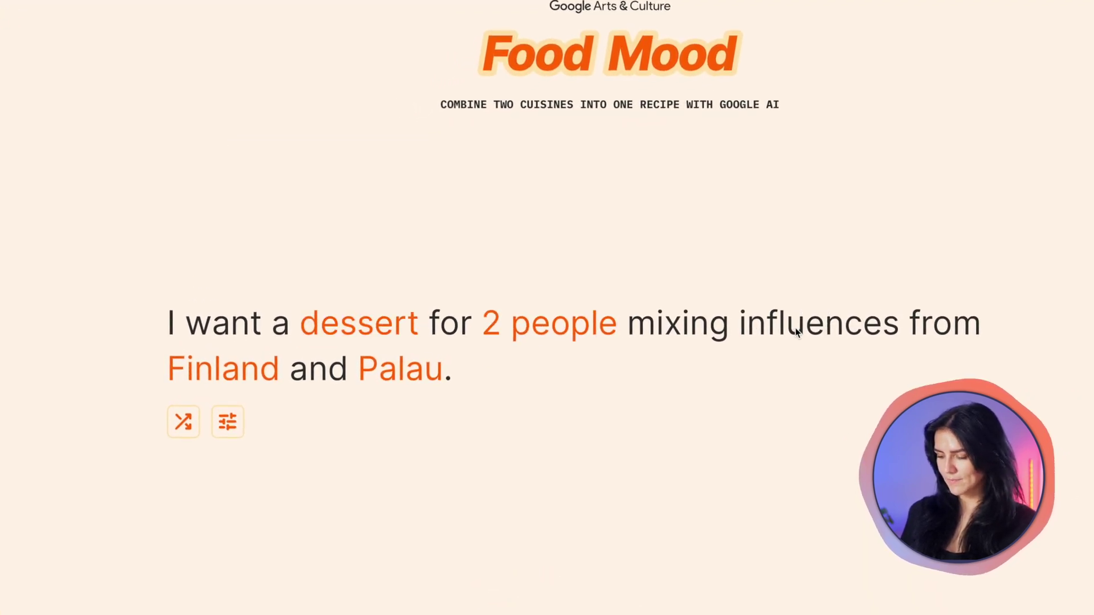
left_click(222, 368)
scroll(257, 319, "down", 15)
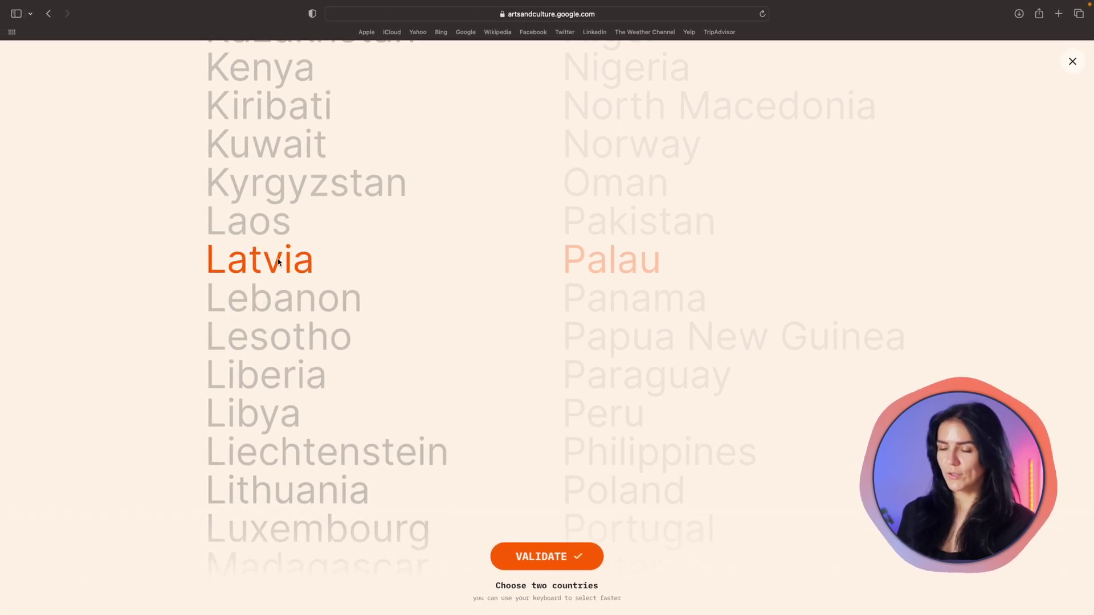
scroll(626, 342, "down", 5)
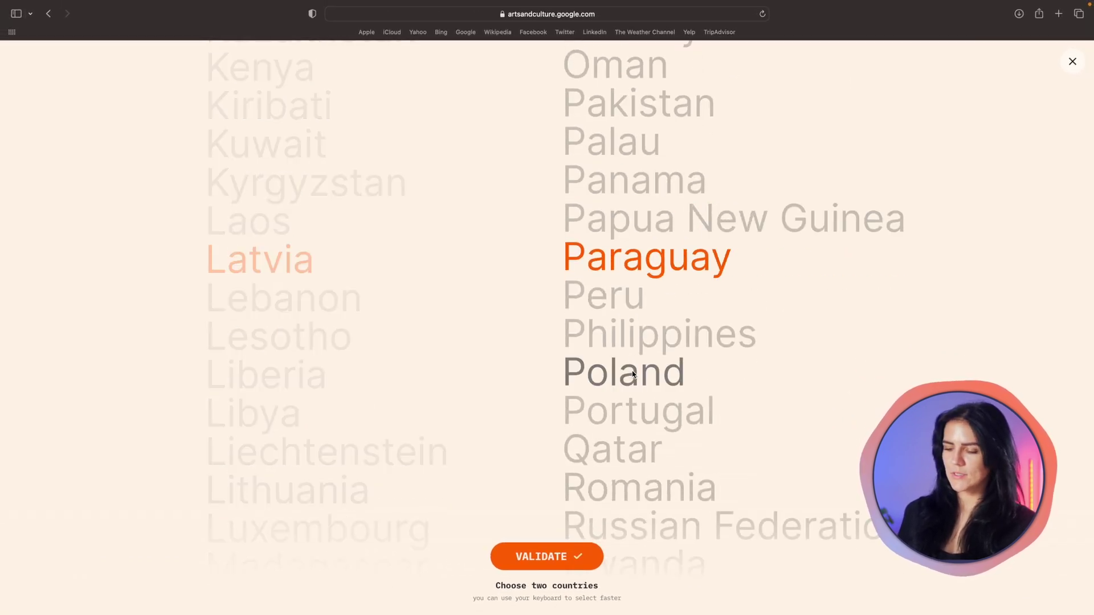
scroll(632, 374, "down", 20)
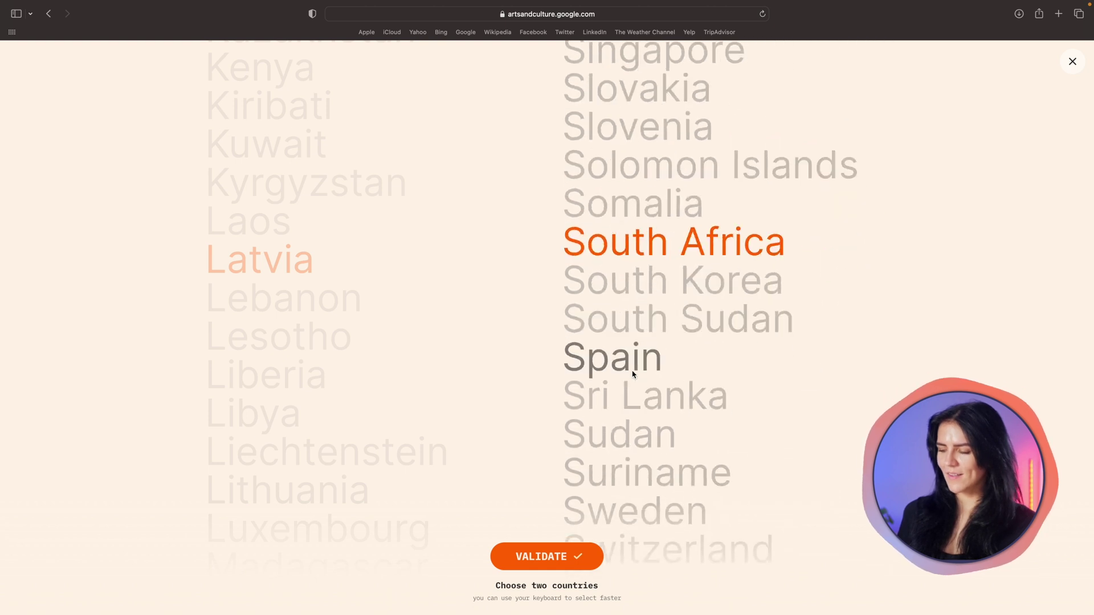
scroll(642, 403, "down", 3)
key("Return")
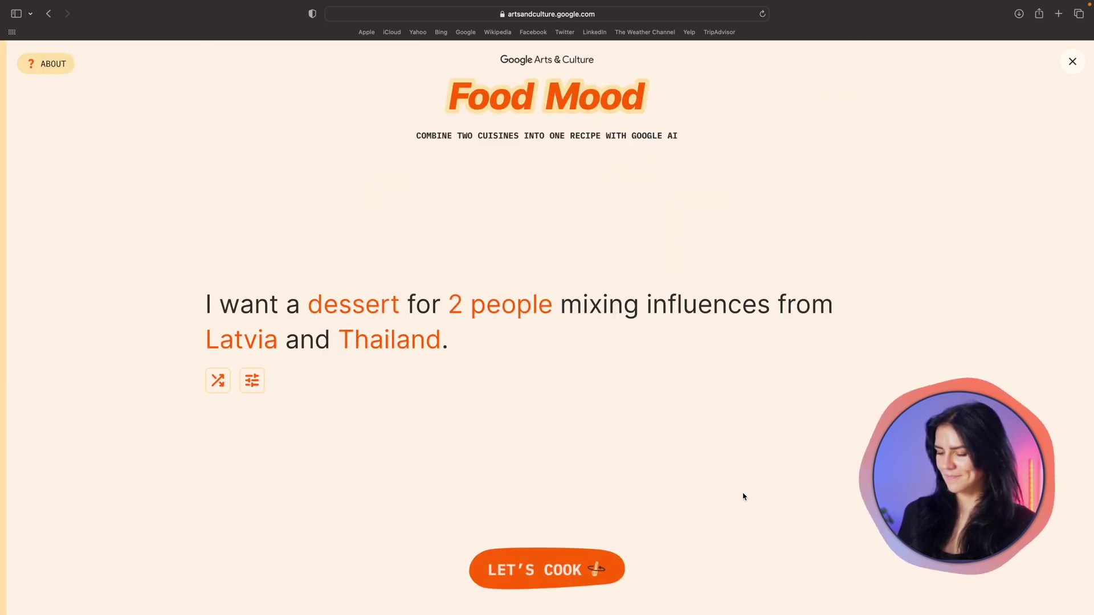
key("Return")
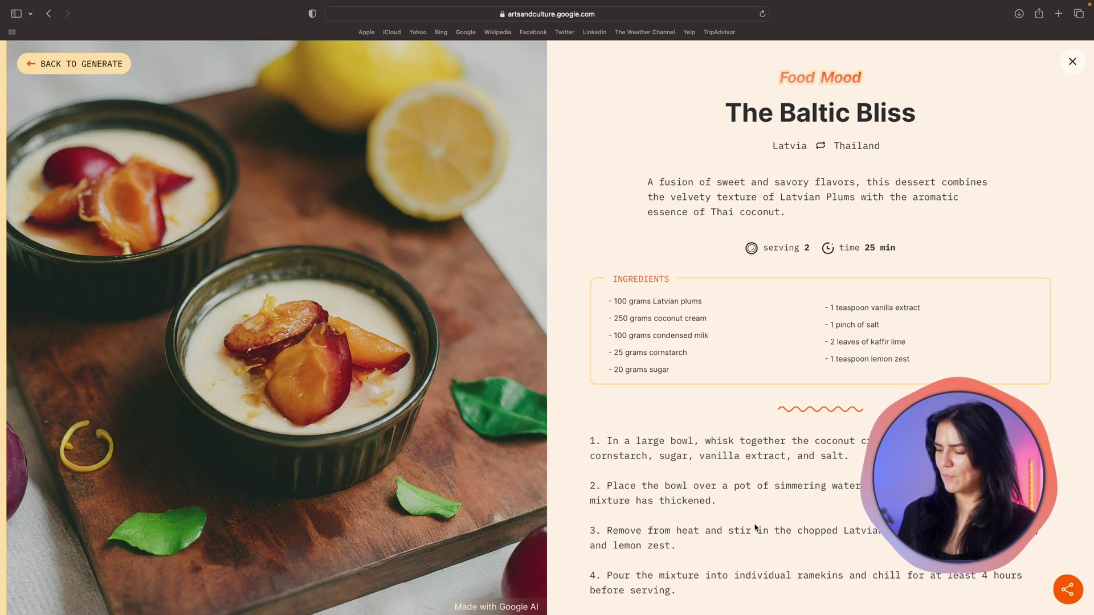
scroll(755, 527, "down", 1)
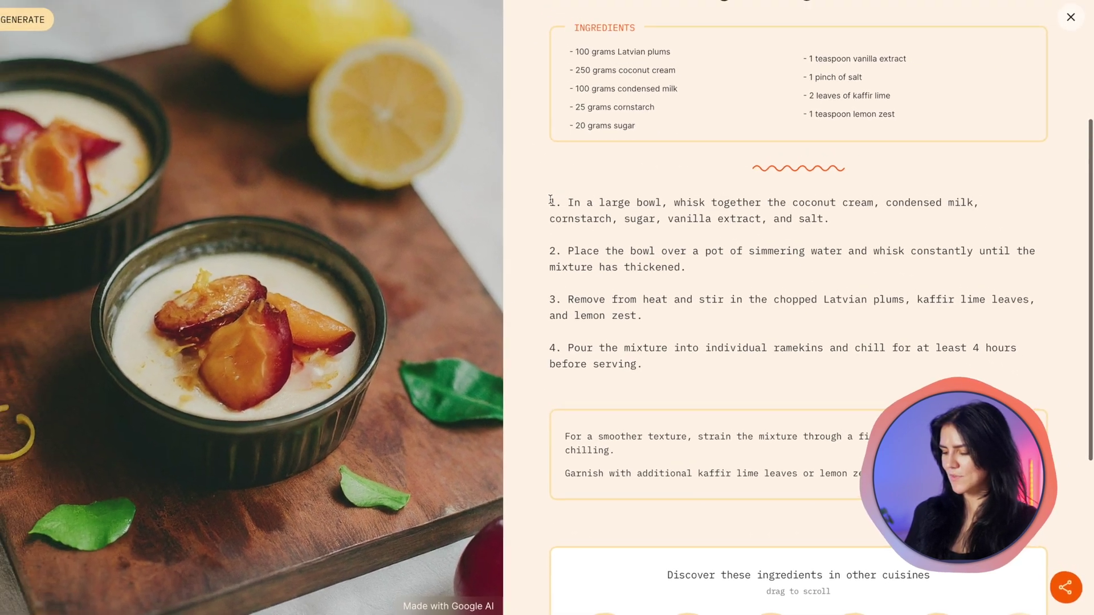
left_click_drag(550, 200, 780, 376)
left_click(780, 388)
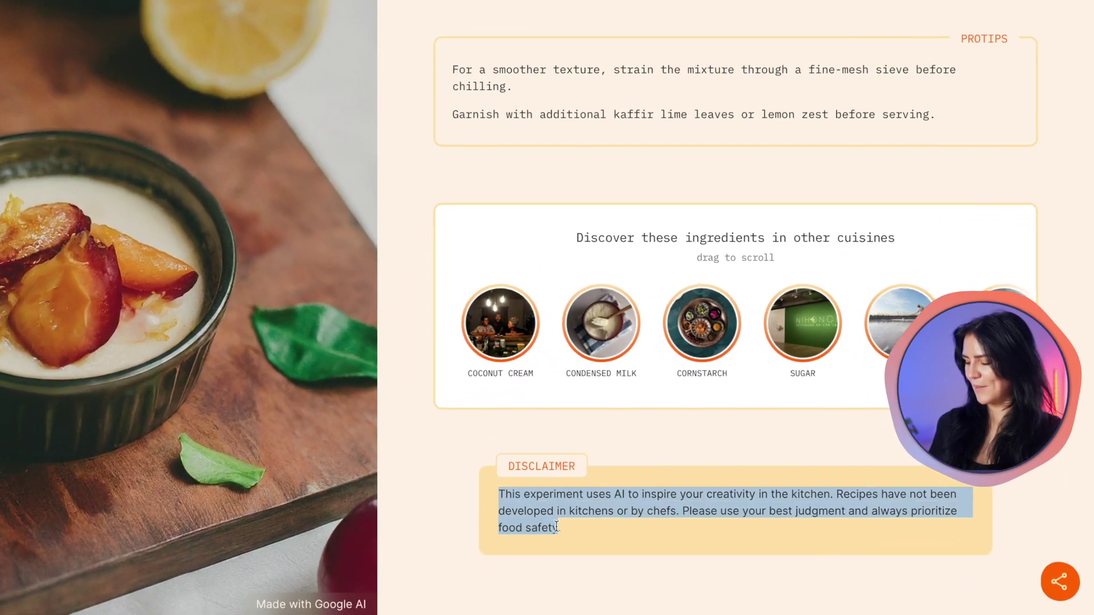
left_click(583, 543)
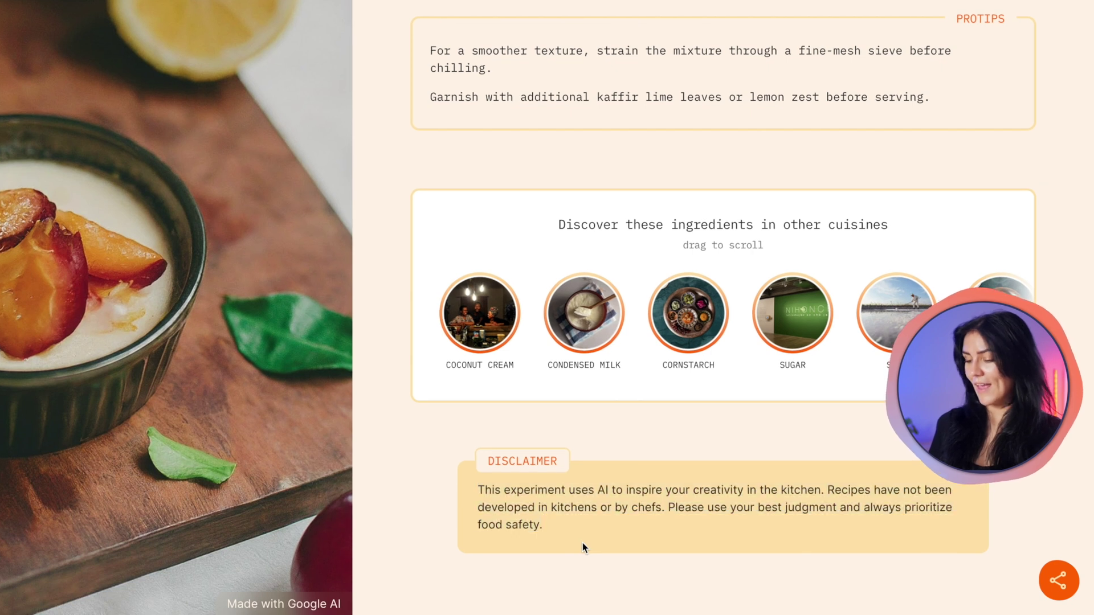